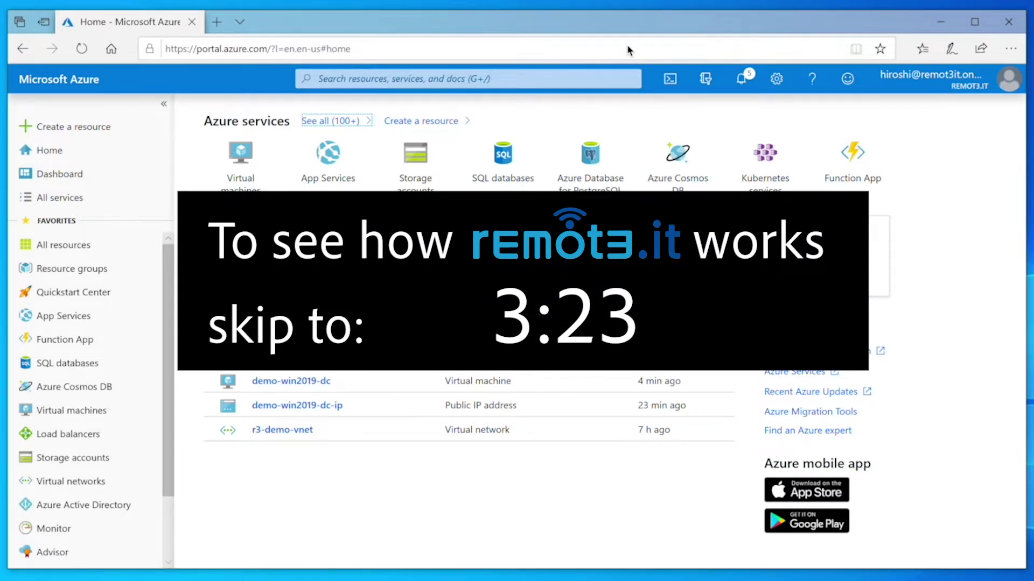
Add inbound TCP rule RDP_3389 on port 3389 to demo-win2019-dc's networking.
left_click(241, 158)
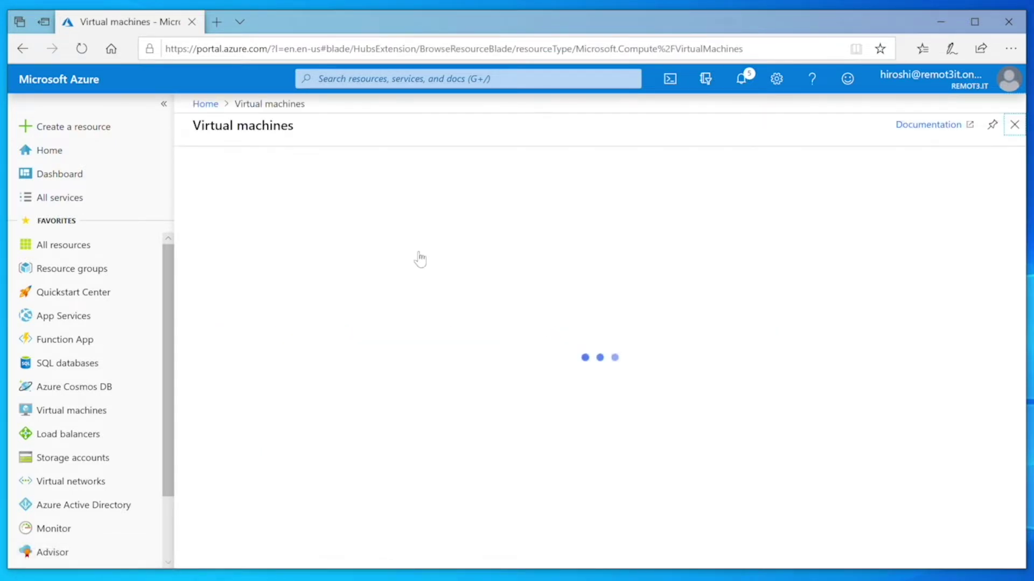
left_click(293, 293)
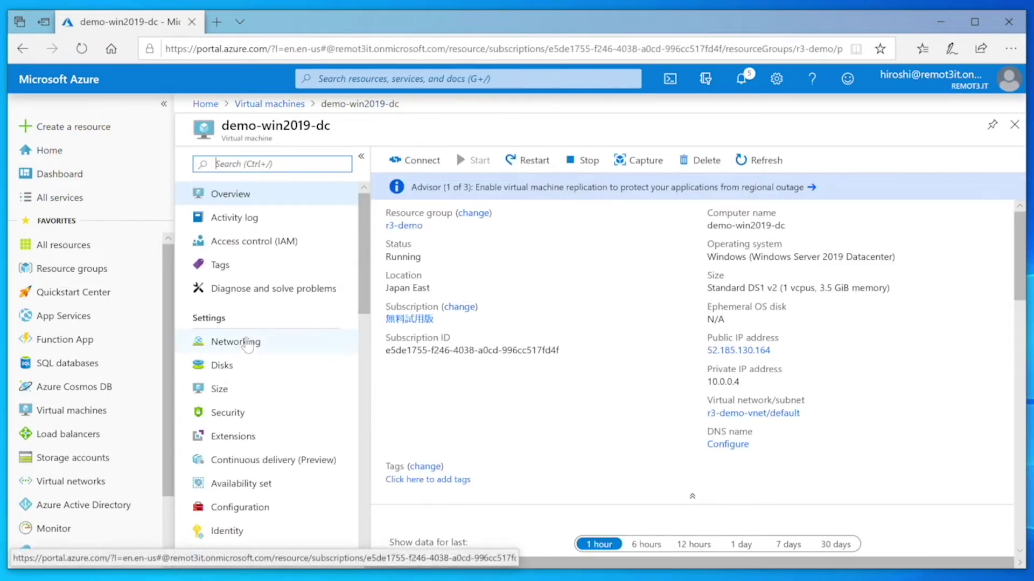
left_click(247, 343)
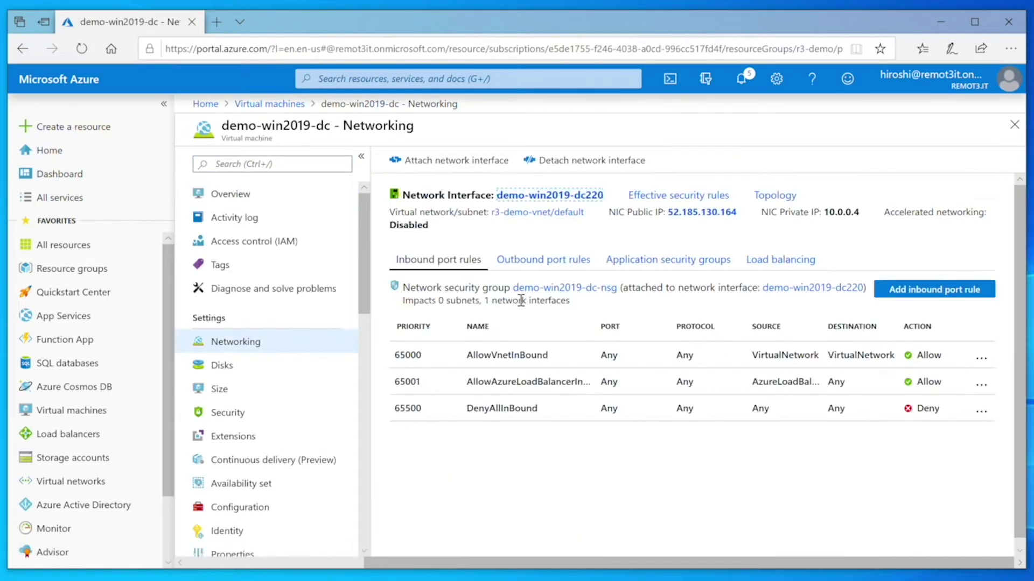
left_click(947, 291)
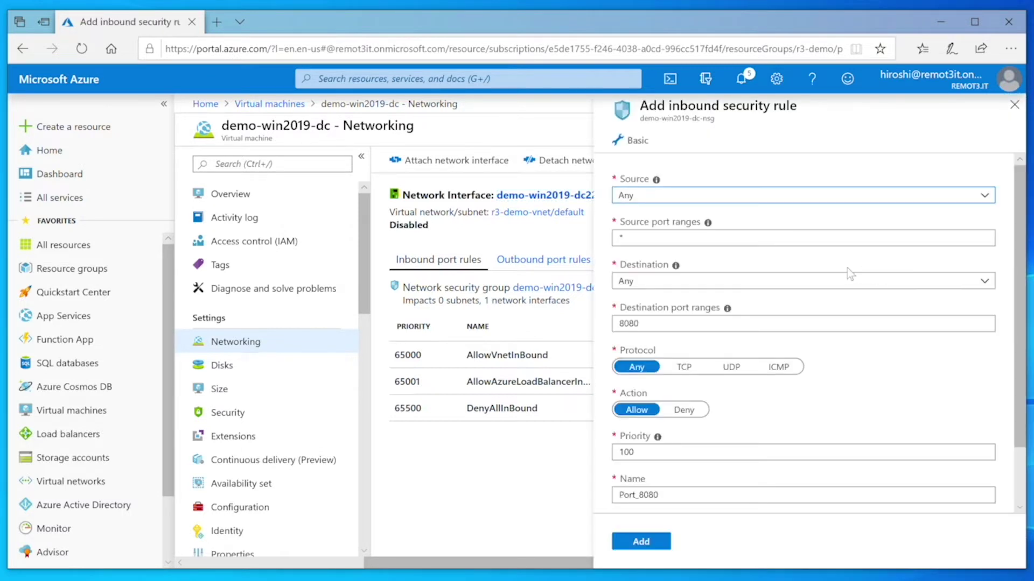
left_click_drag(659, 322, 608, 322)
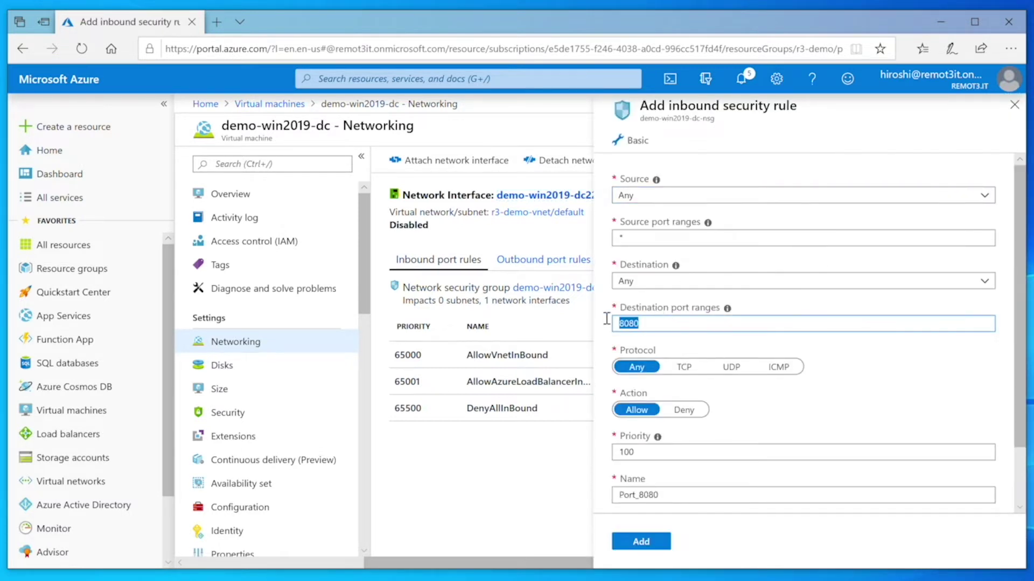
type("3389")
left_click(684, 367)
left_click_drag(659, 494, 614, 494)
type("R")
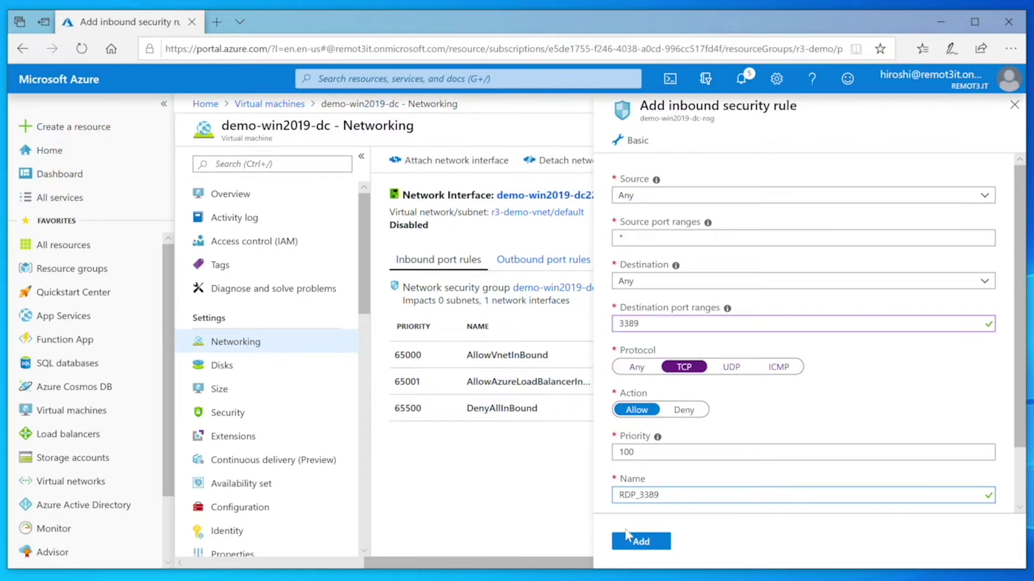
left_click(629, 538)
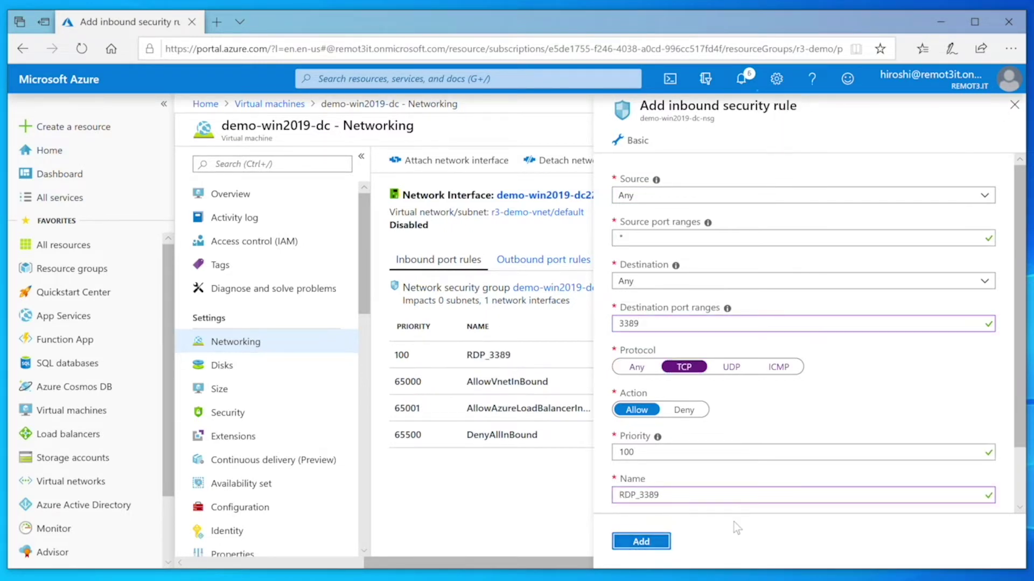
Add inbound TCP rule WEB_80 on port 80, then view the VM's public IP overview.
left_click(941, 291)
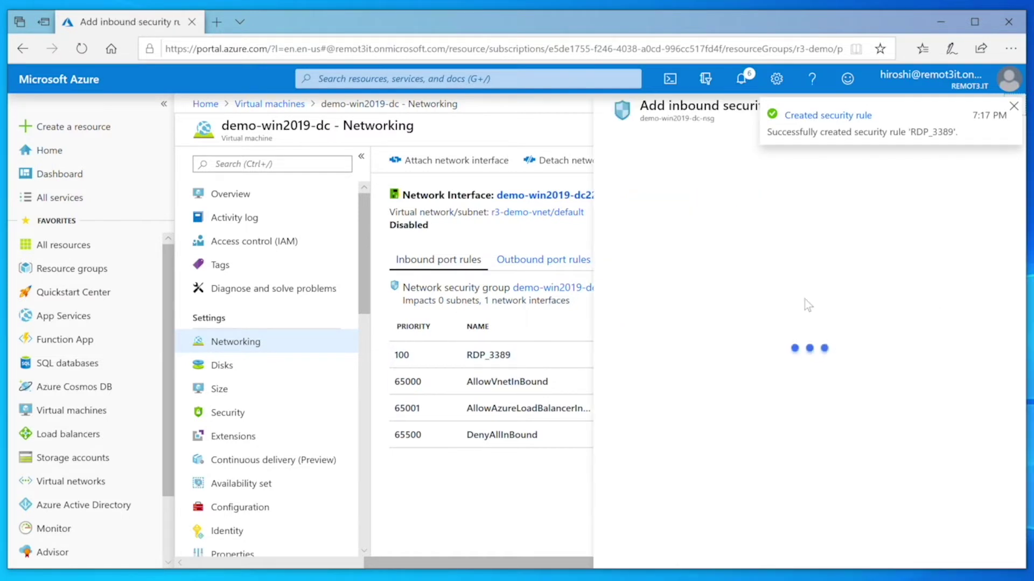
left_click(677, 320)
key("BackSpace")
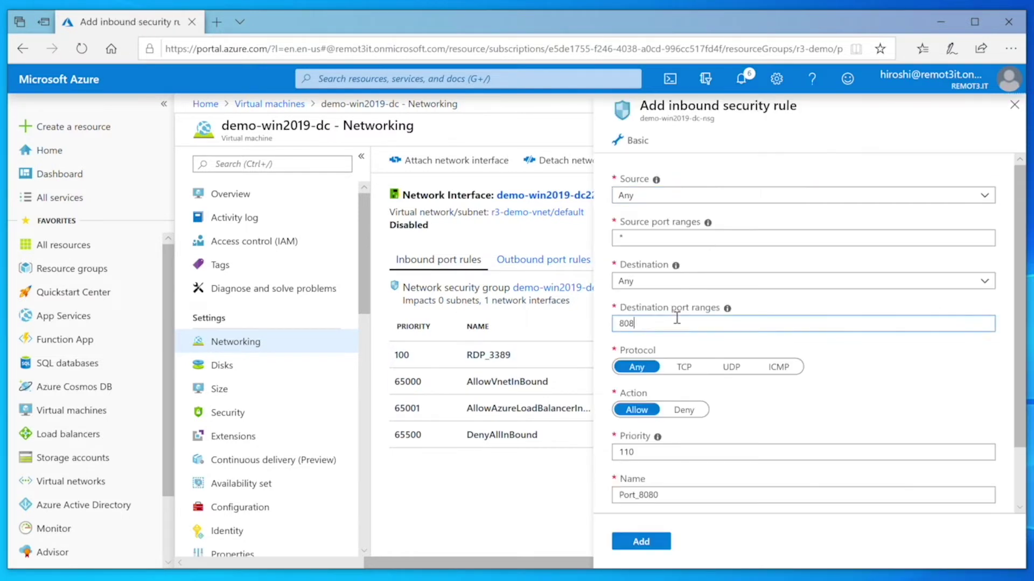
key("BackSpace")
left_click(684, 366)
left_click(643, 494)
key("ctrl+a")
type("W")
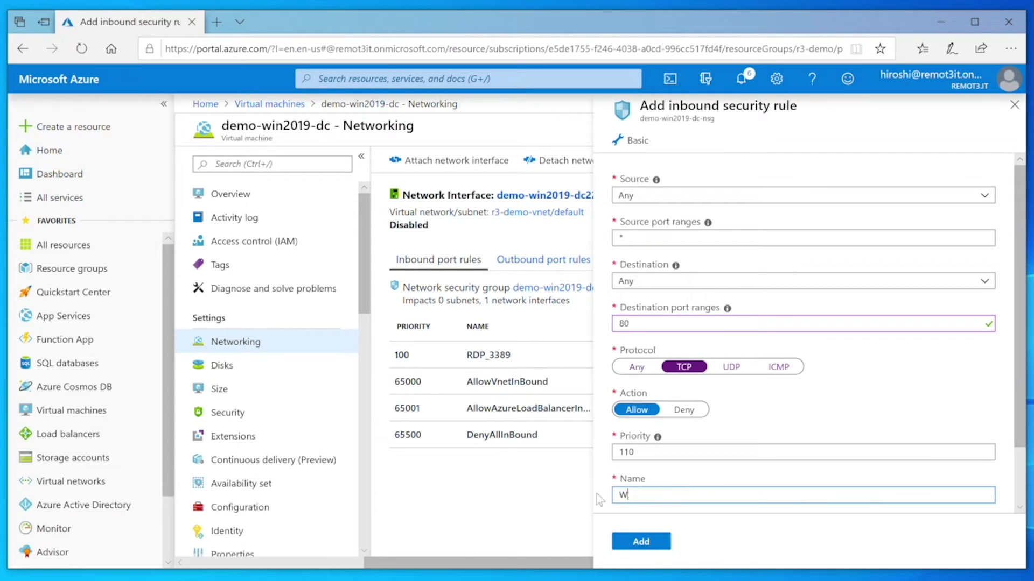
left_click(643, 543)
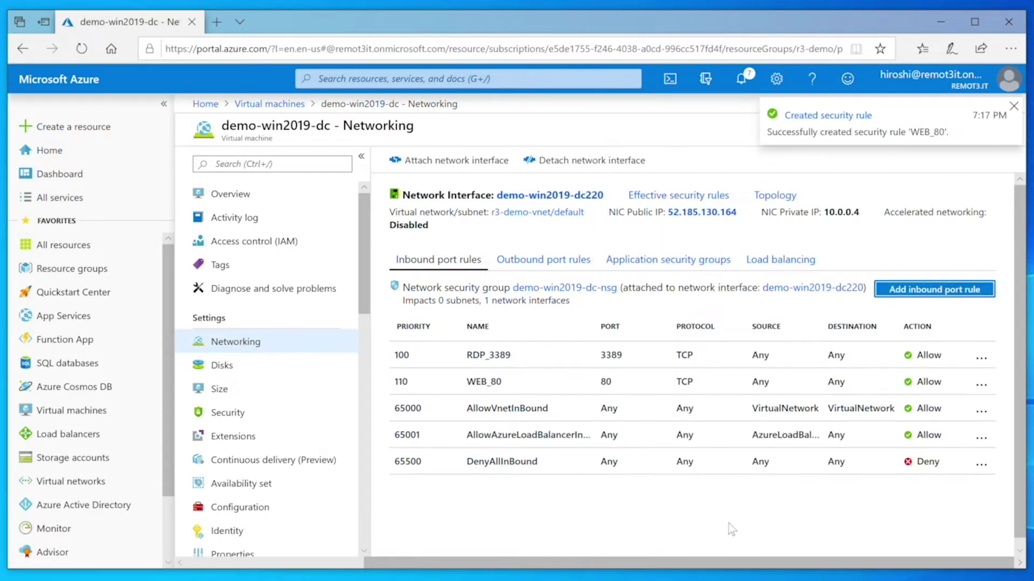
left_click(703, 215)
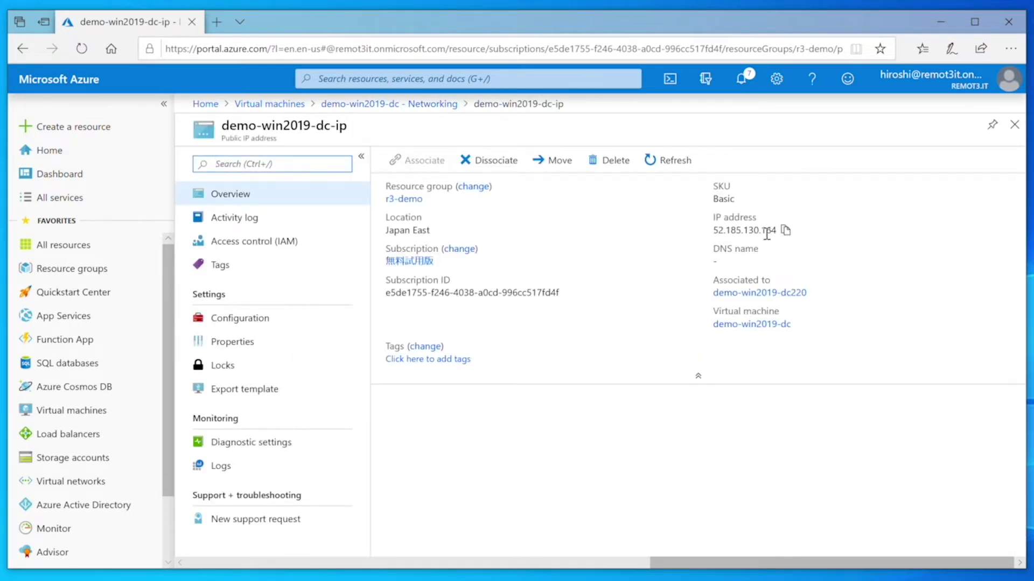
Load 52.185.130.164 in a new Edge tab to show the IIS welcome page.
left_click(218, 22)
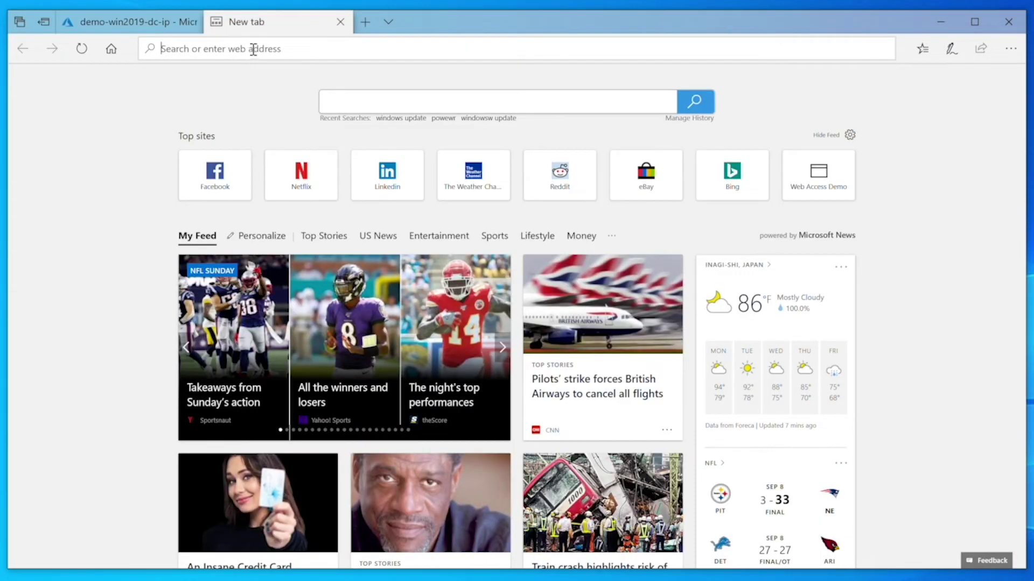
right_click(253, 48)
left_click(247, 68)
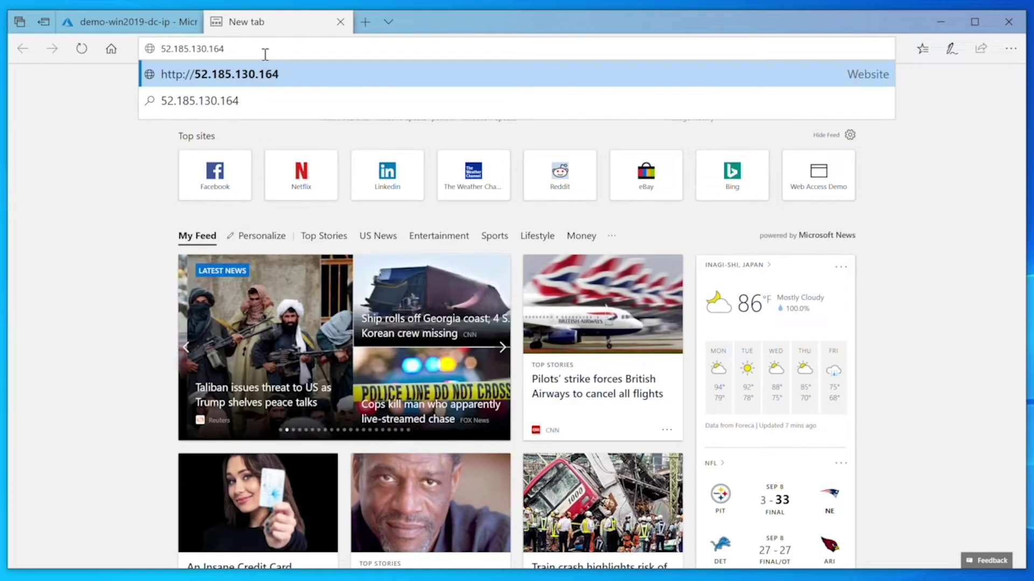
key("Return")
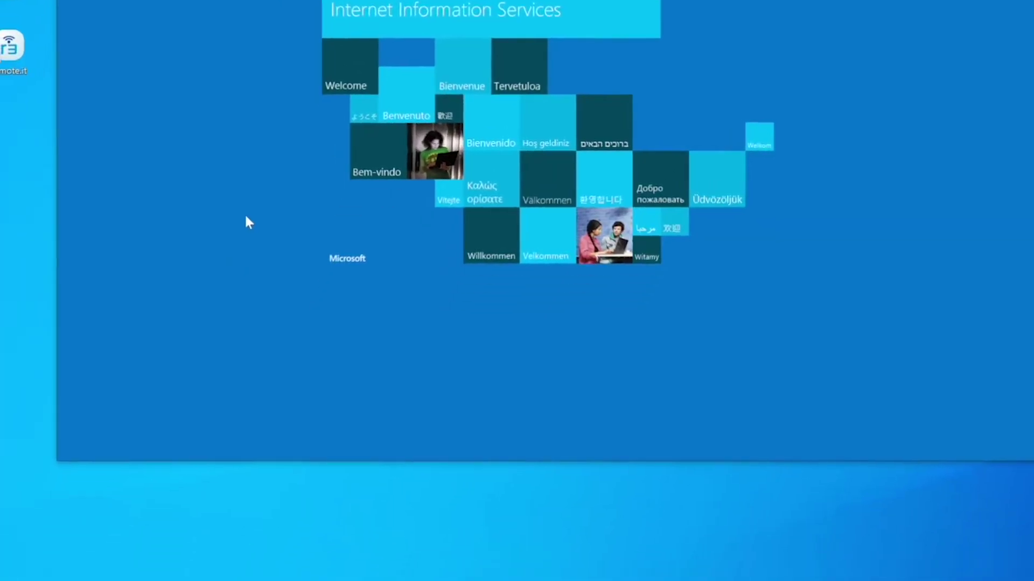
Launch mstsc, connect to 52.185.130.164 and sign in with the password.
left_click(125, 565)
type("m")
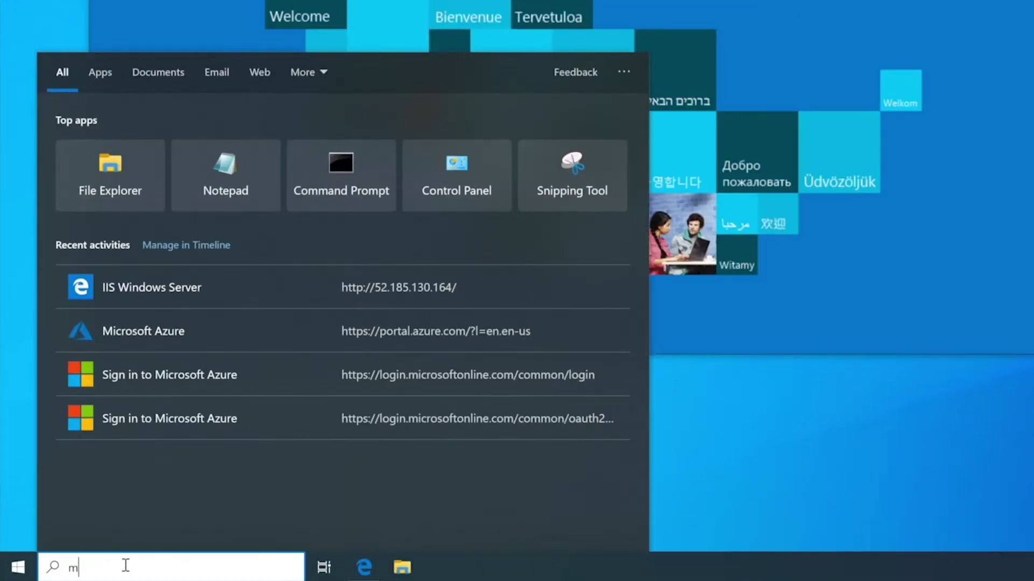
type("stsc")
key("Return")
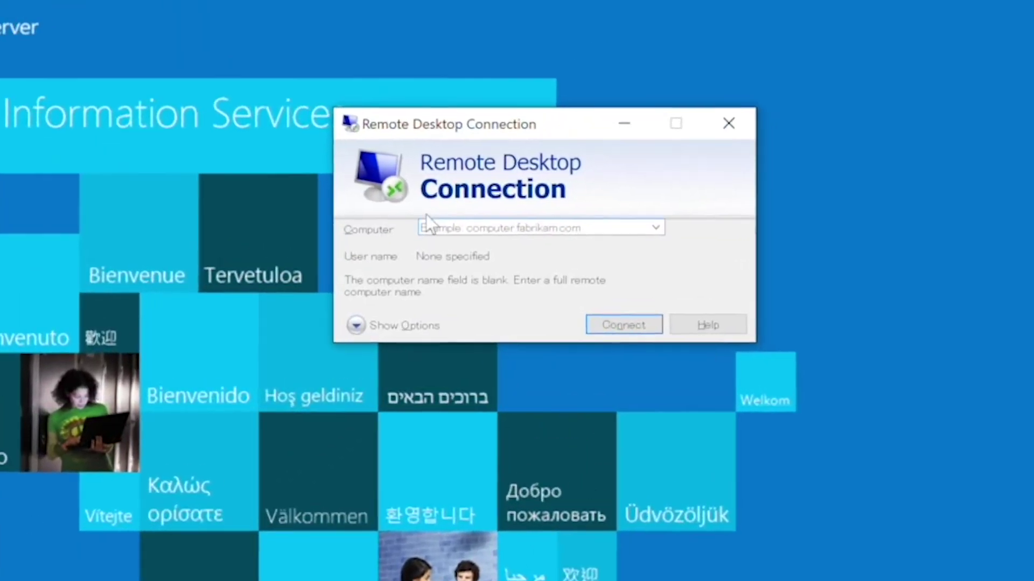
right_click(472, 228)
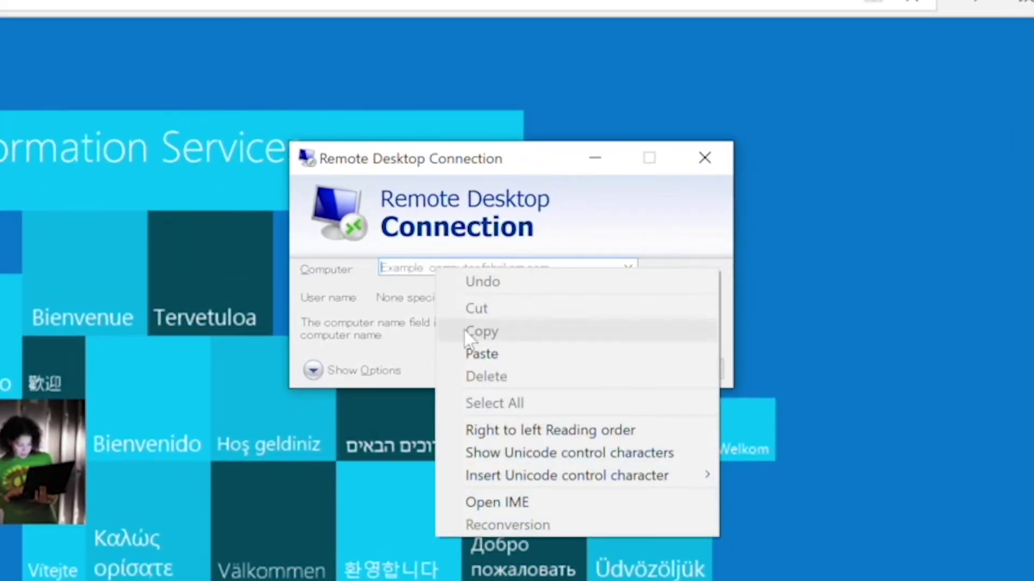
left_click(472, 352)
left_click(582, 368)
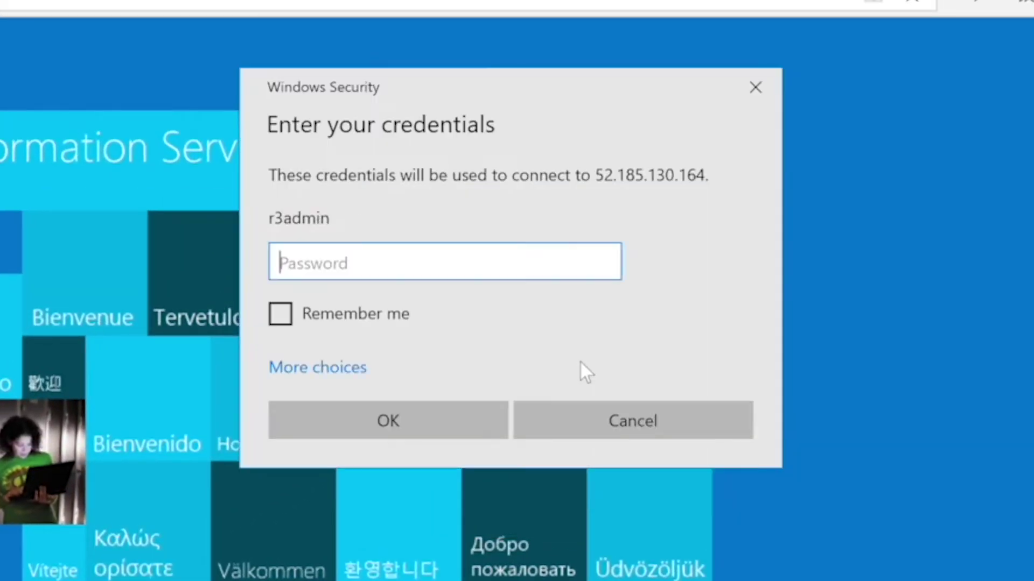
type("••••")
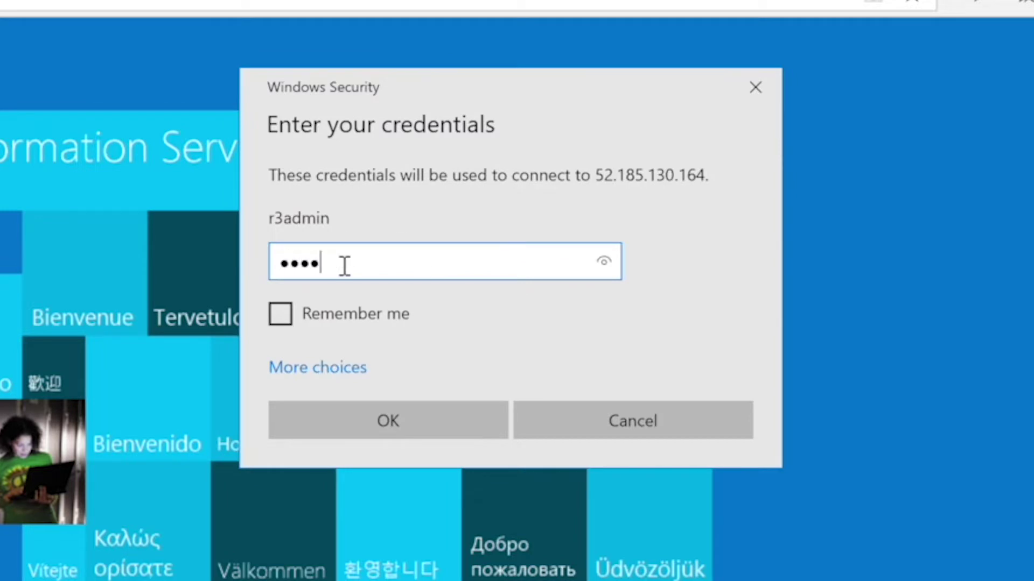
type("••••••••••••")
key("Return")
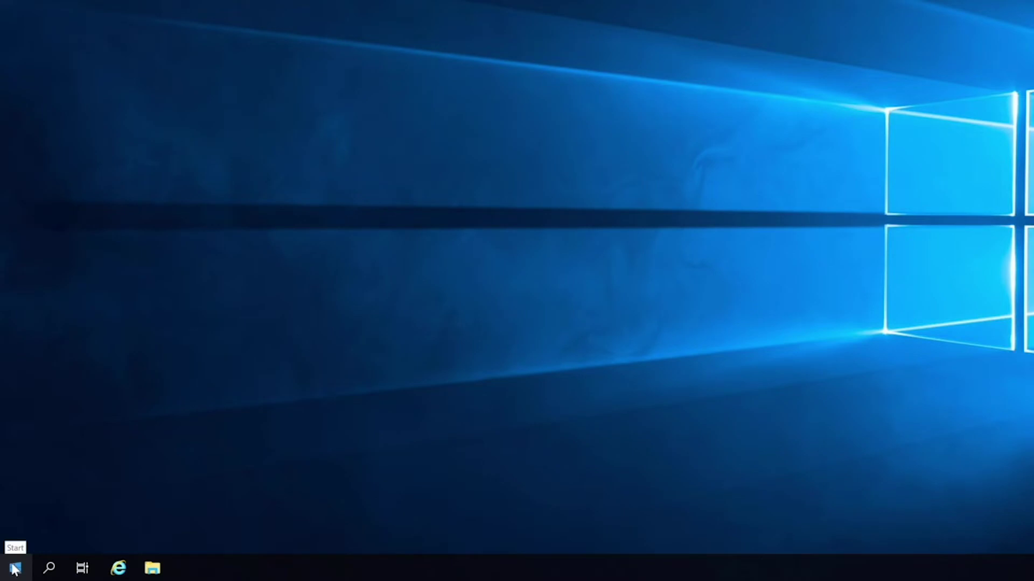
View the server's system About information in Settings and move that window aside.
right_click(15, 569)
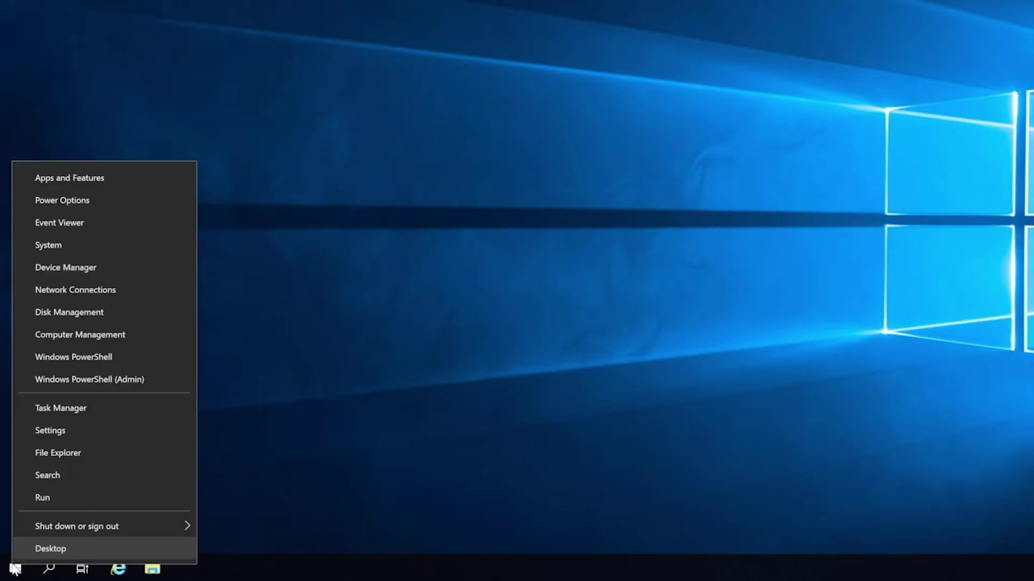
left_click(50, 247)
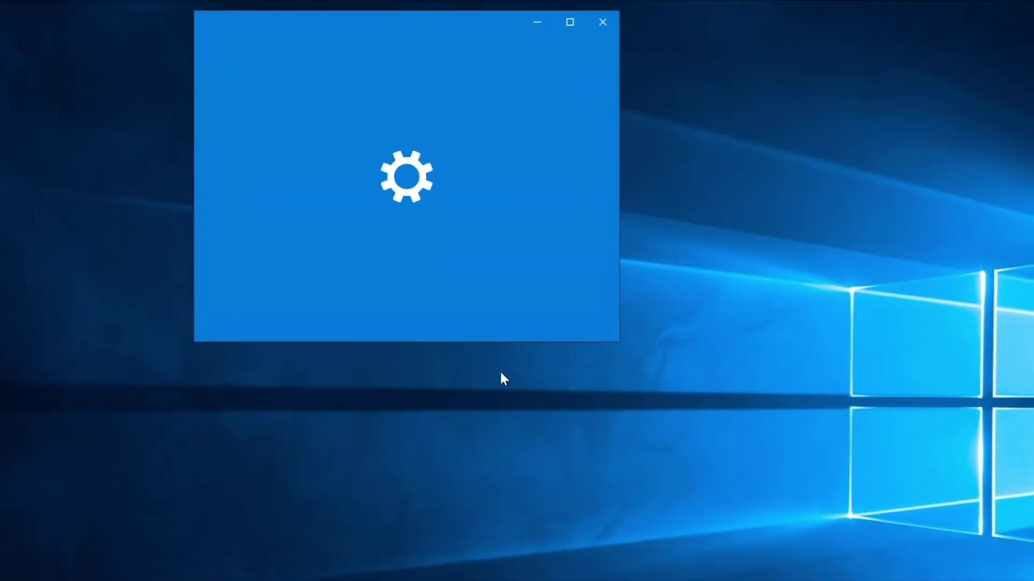
left_click_drag(618, 341, 792, 517)
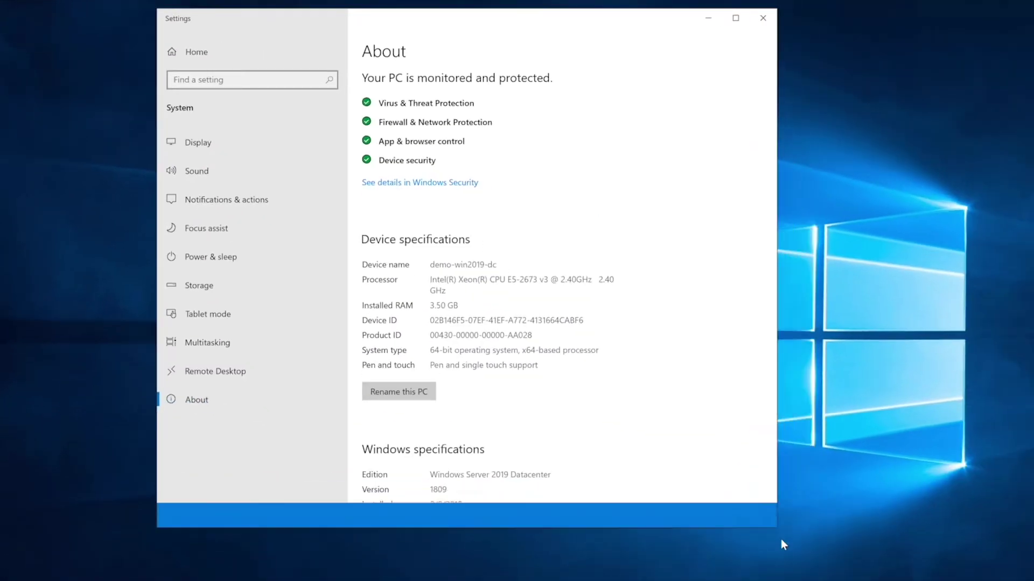
left_click_drag(583, 23, 828, 39)
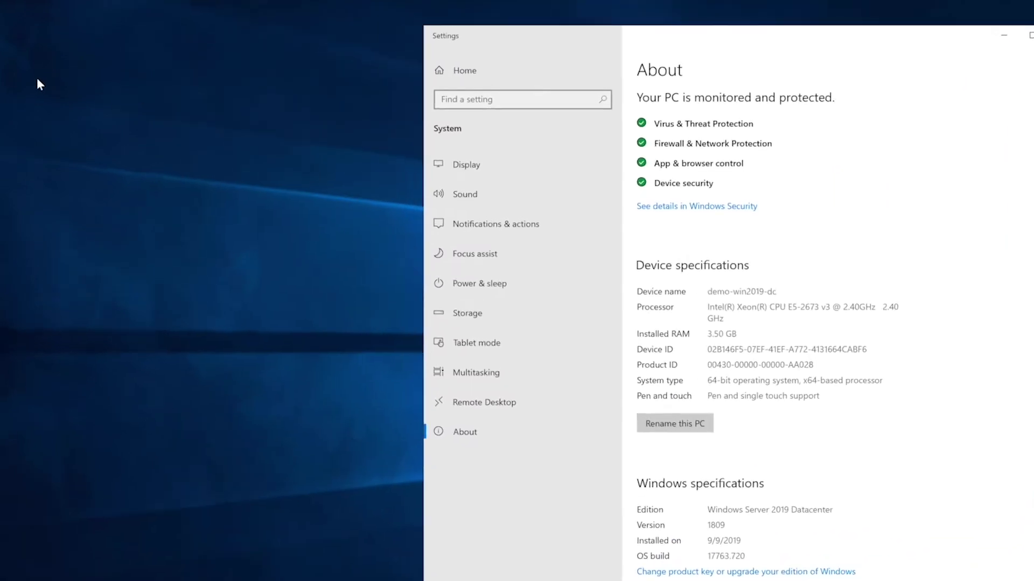
Create a desktop text note reading 'remote.it demo' and 'good-bye world', and save it.
right_click(33, 78)
mouse_move(105, 199)
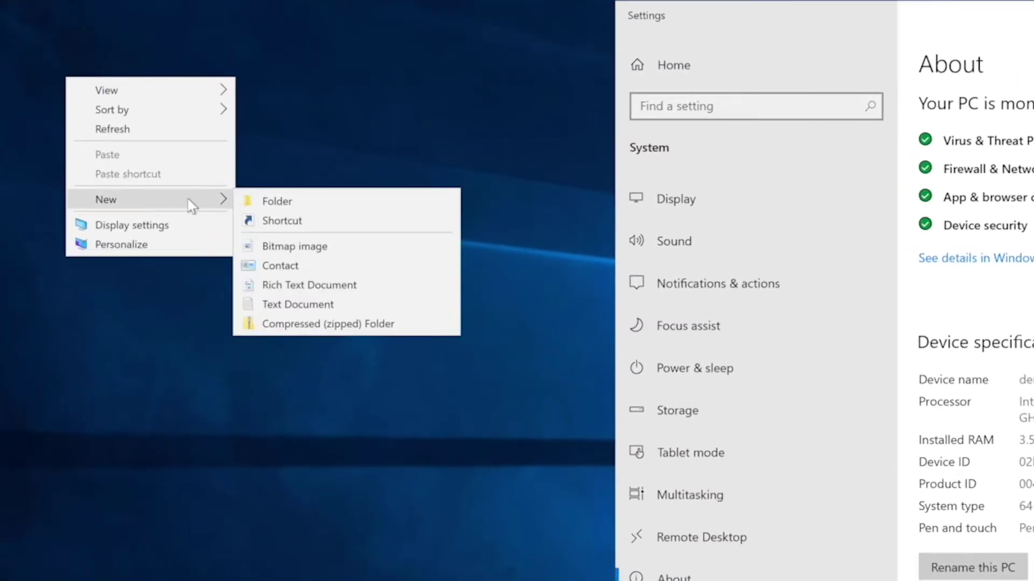
left_click(238, 270)
key("Return")
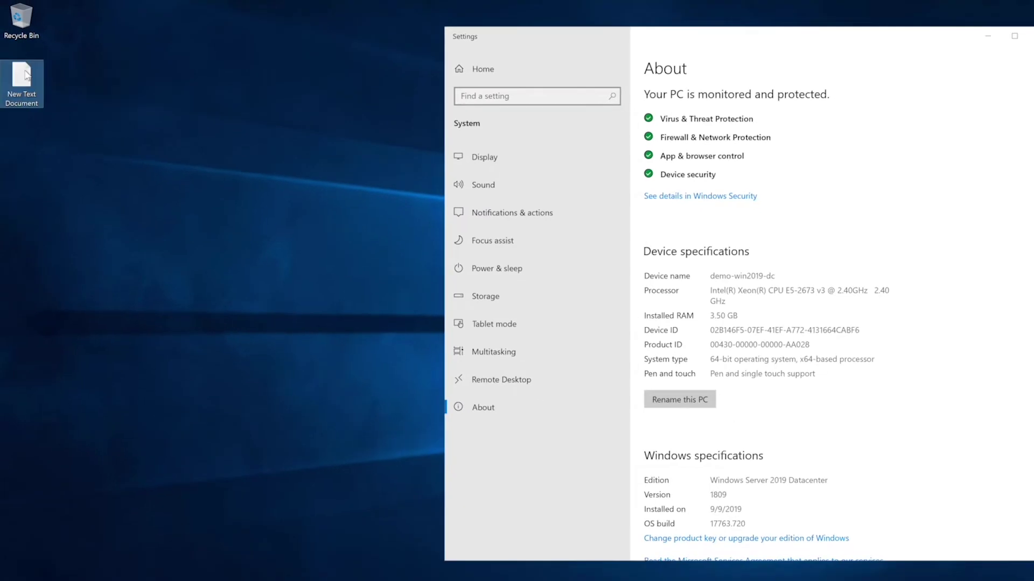
double_click(24, 82)
left_click_drag(242, 114, 238, 57)
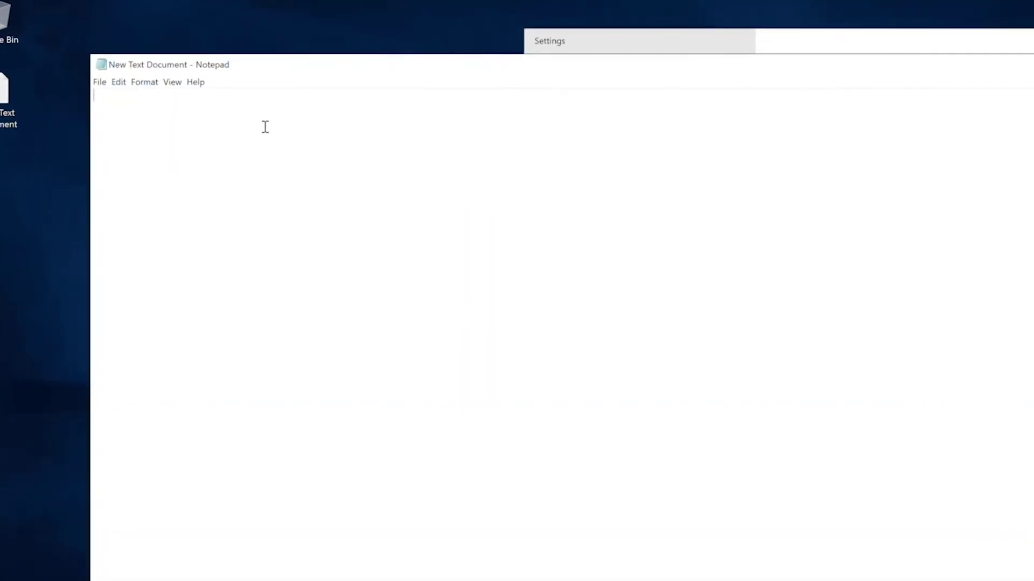
type("remote.it demo")
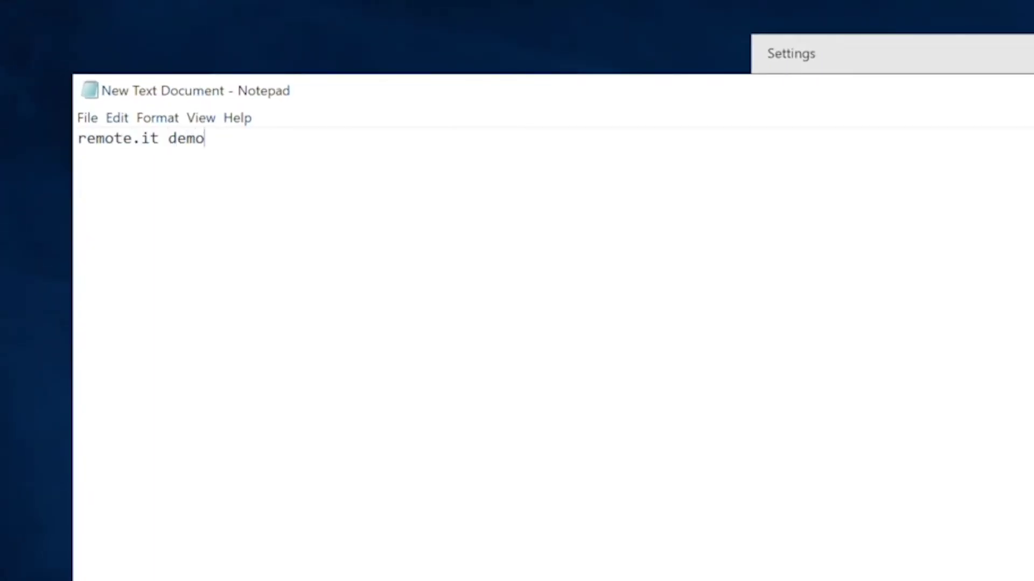
key("Return")
type("good-bye world")
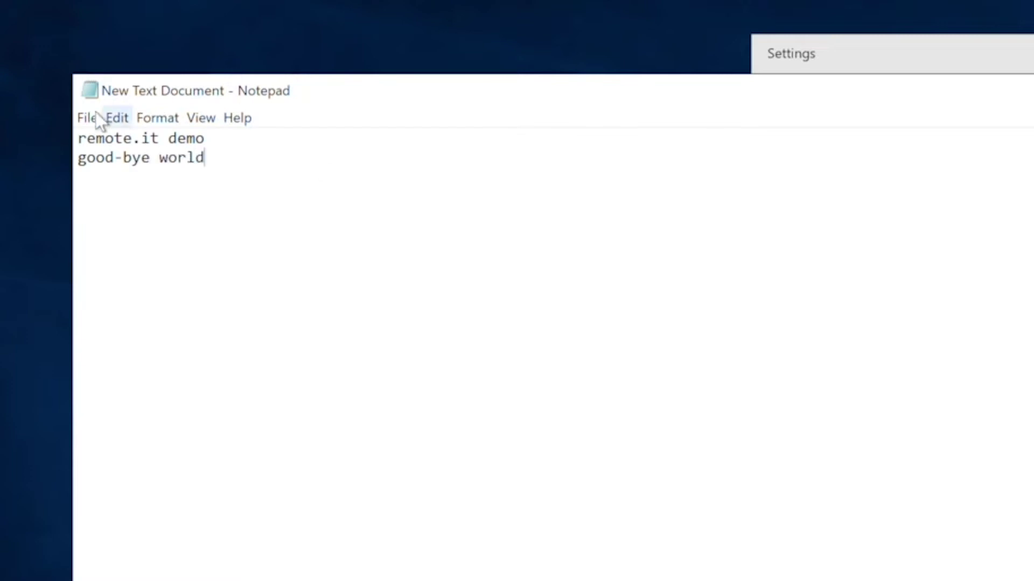
left_click(90, 115)
left_click(124, 183)
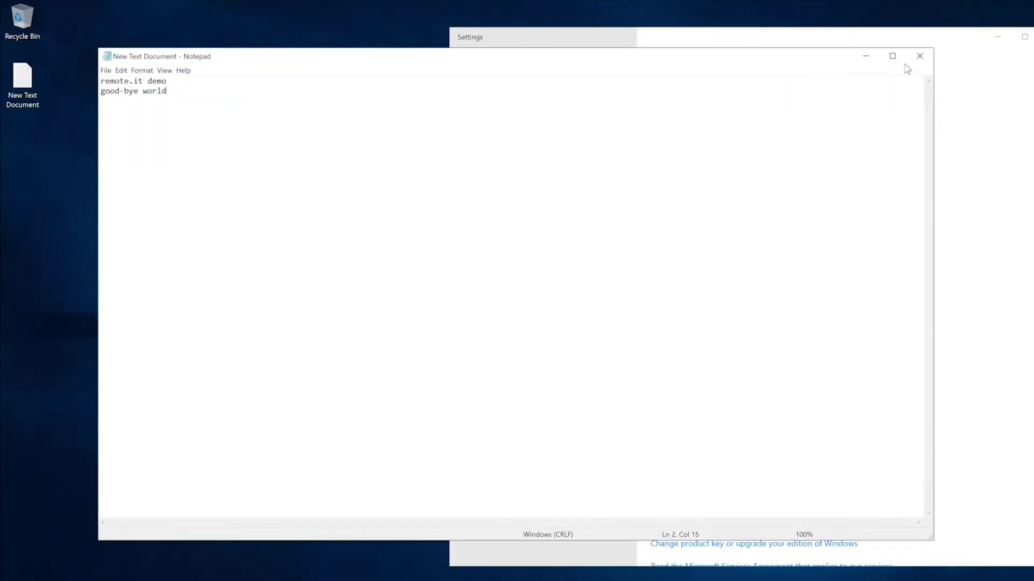
Close Notepad, disconnect the remote session and return to the Azure portal.
left_click(919, 57)
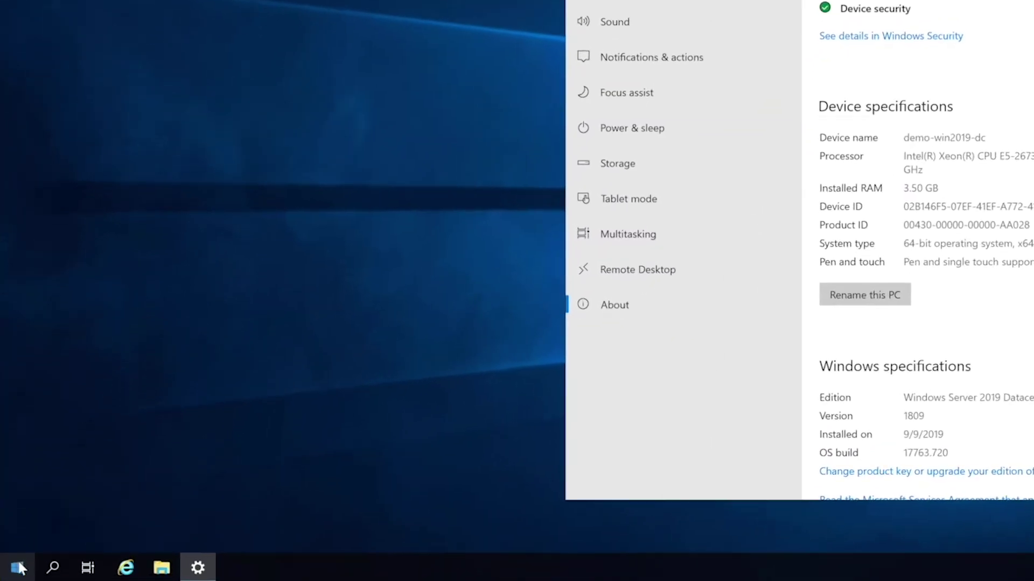
left_click(18, 568)
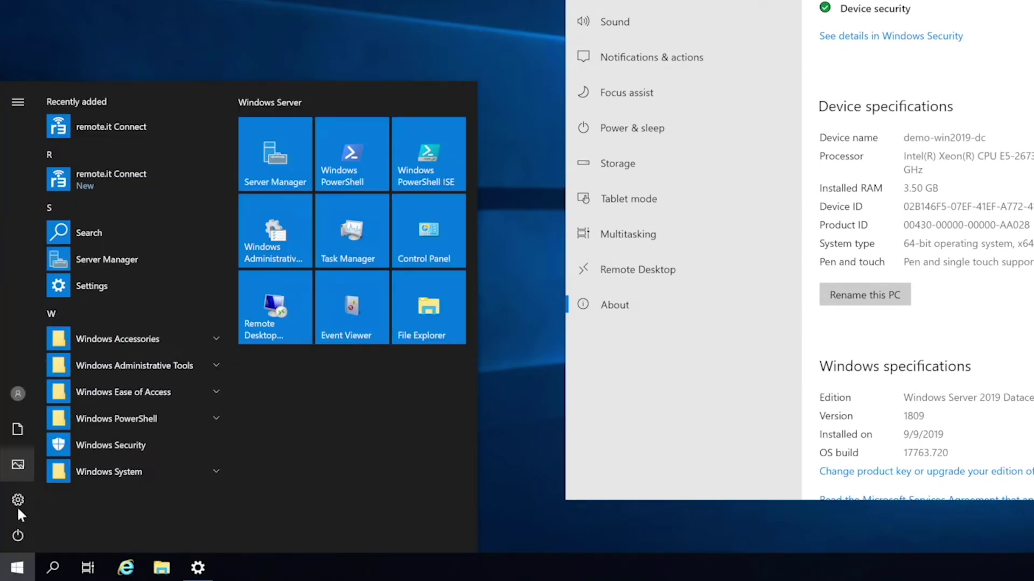
left_click(16, 529)
left_click(37, 447)
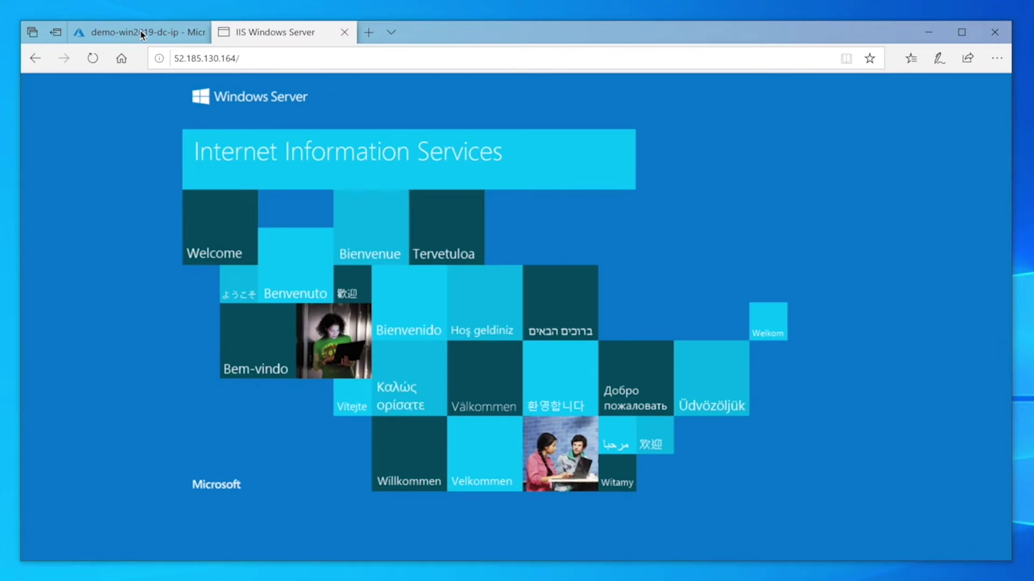
left_click(142, 34)
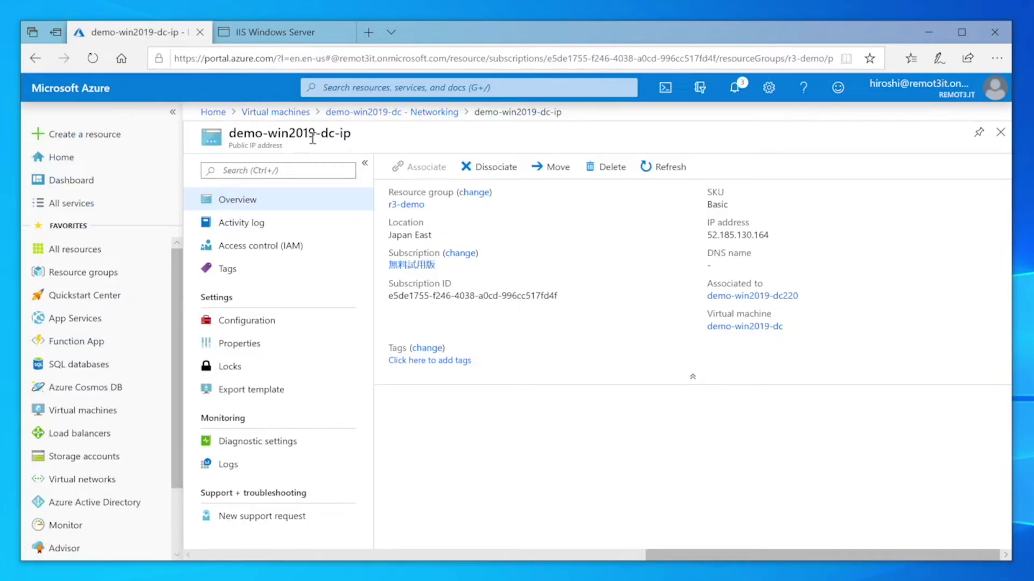
Delete the RDP_3389 inbound rule from the VM's Networking page.
left_click(419, 114)
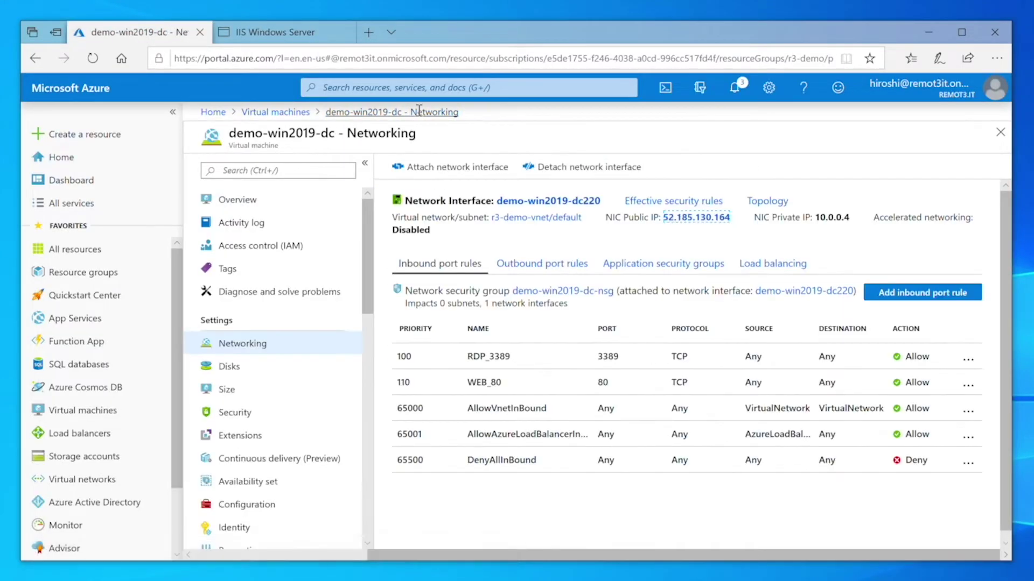
left_click(967, 359)
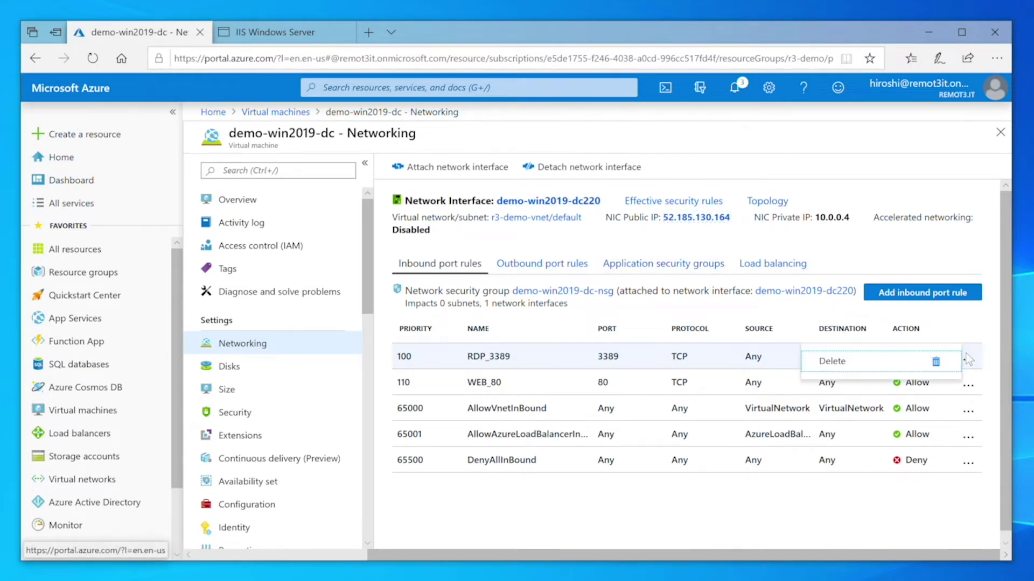
left_click(903, 361)
left_click(742, 318)
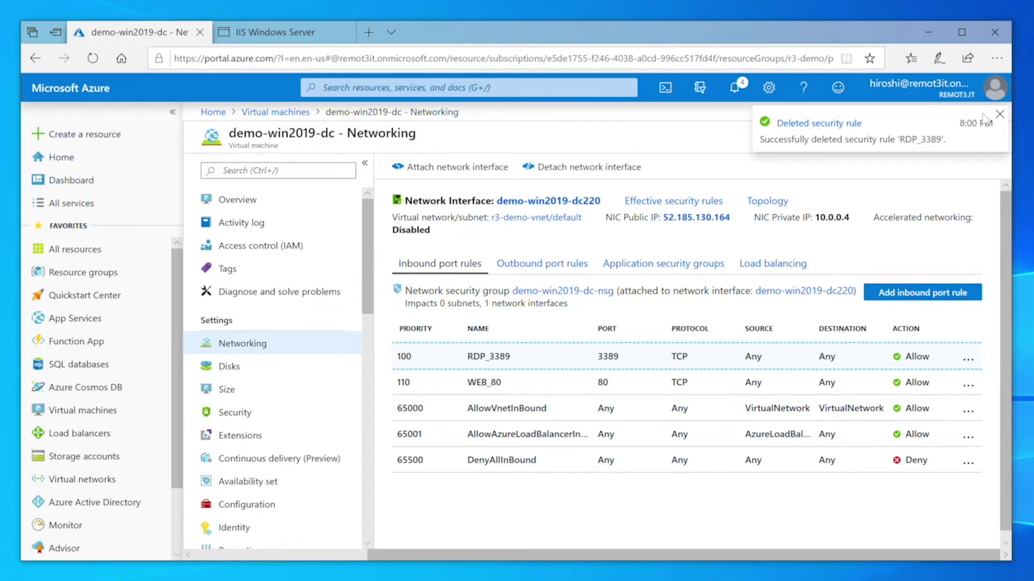
left_click(1001, 115)
Delete the WEB_80 inbound rule and view the VM's public IP details.
left_click(969, 384)
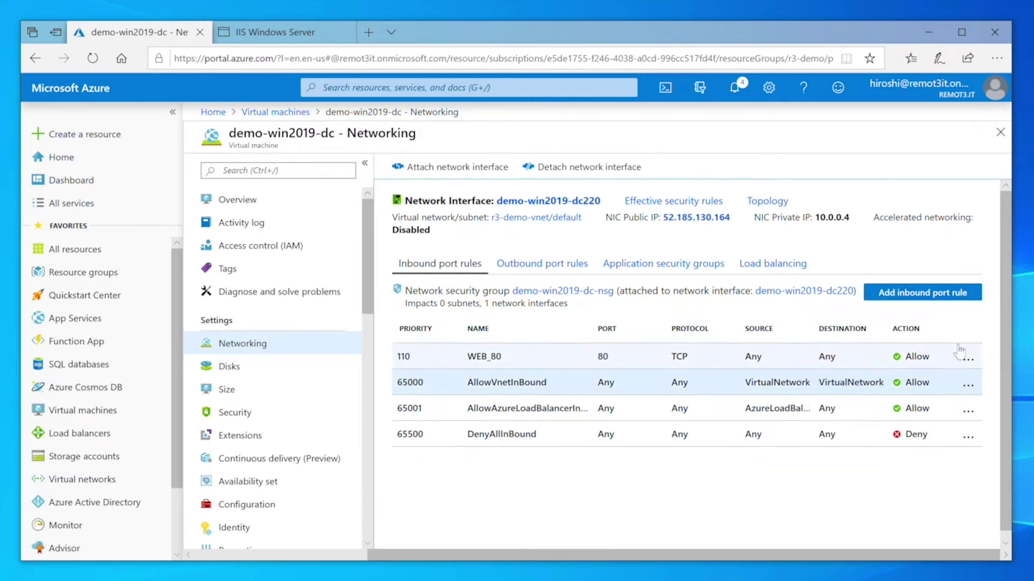
left_click(969, 356)
left_click(840, 363)
left_click(756, 316)
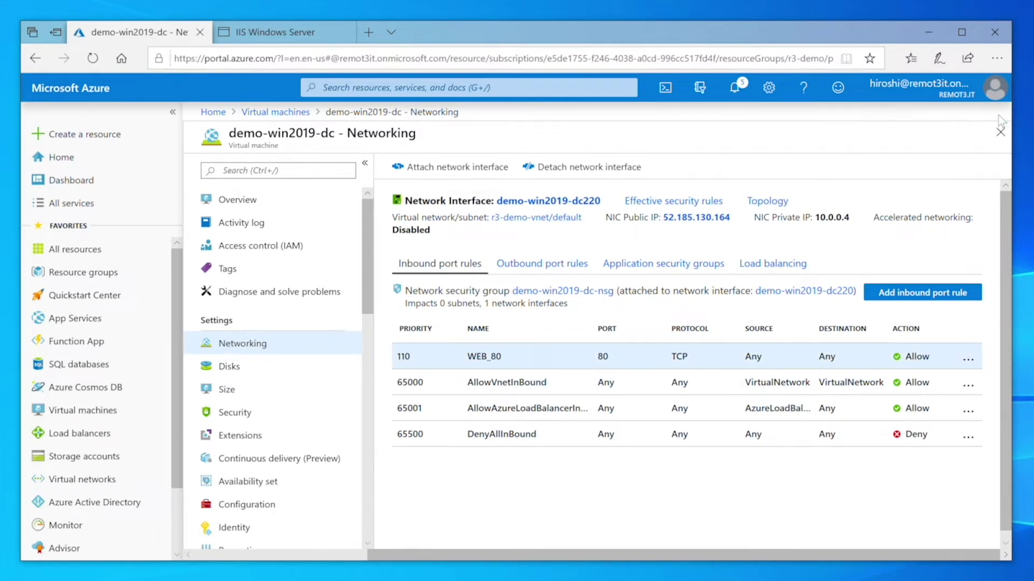
left_click(697, 217)
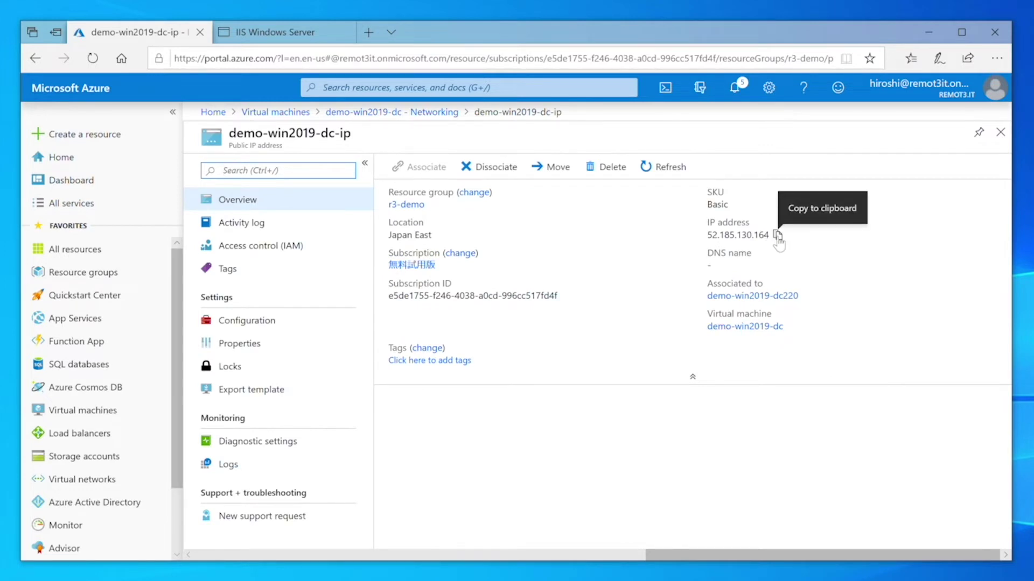
Copy the IP 52.185.130.164, close the IIS tab, and clear Edge's browsing data.
left_click(776, 235)
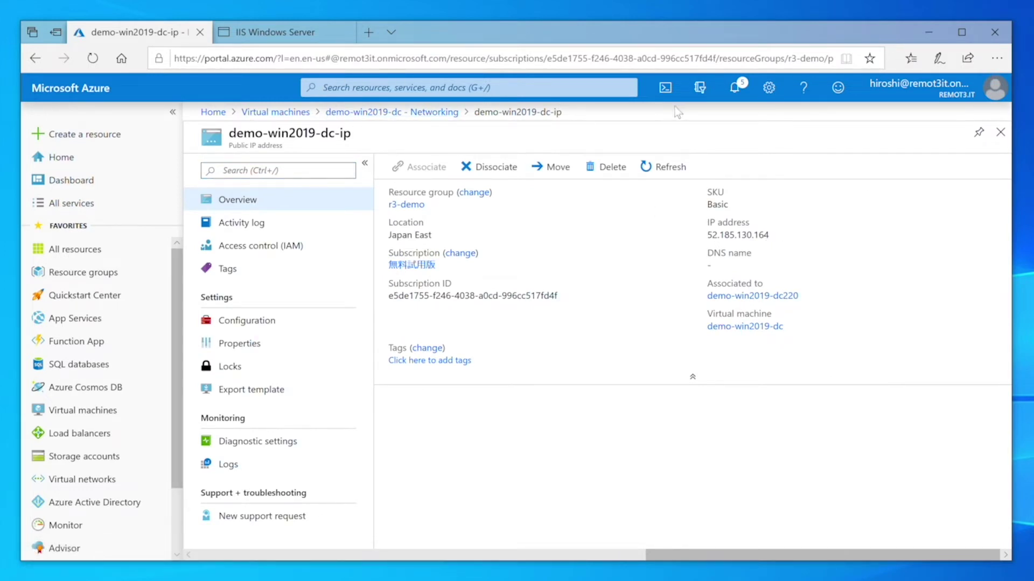
left_click(315, 39)
left_click(347, 33)
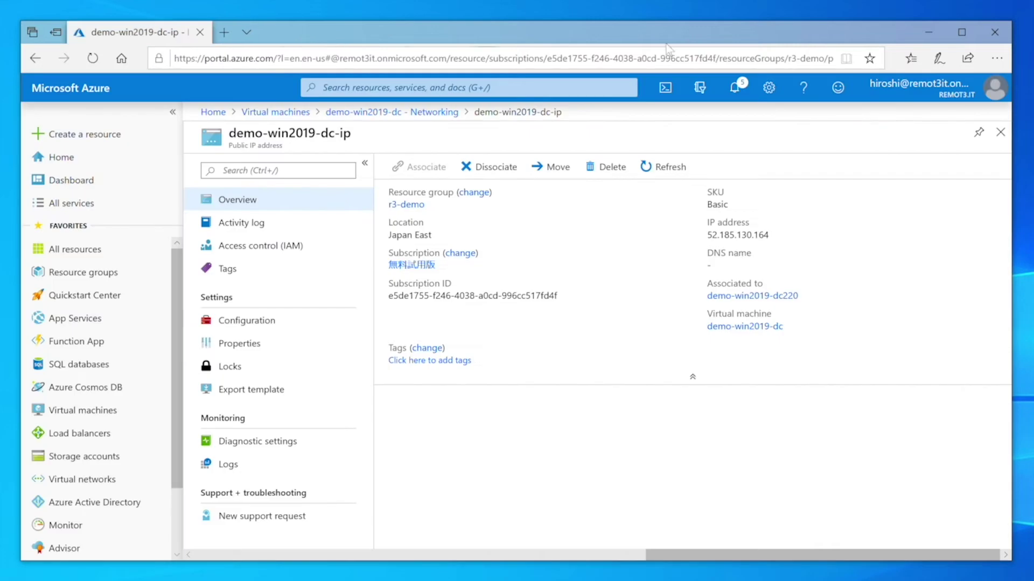
left_click(997, 58)
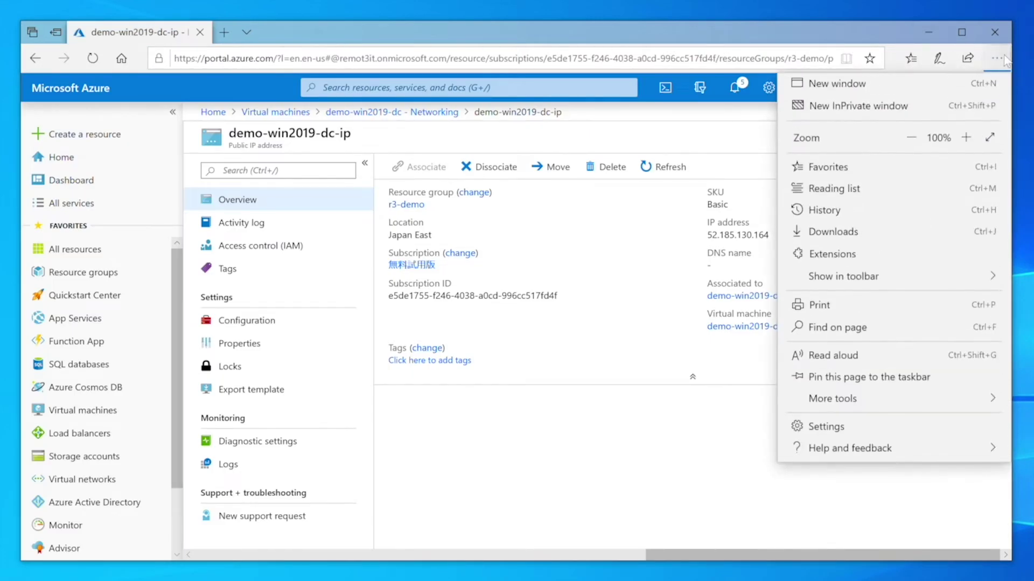
left_click(885, 213)
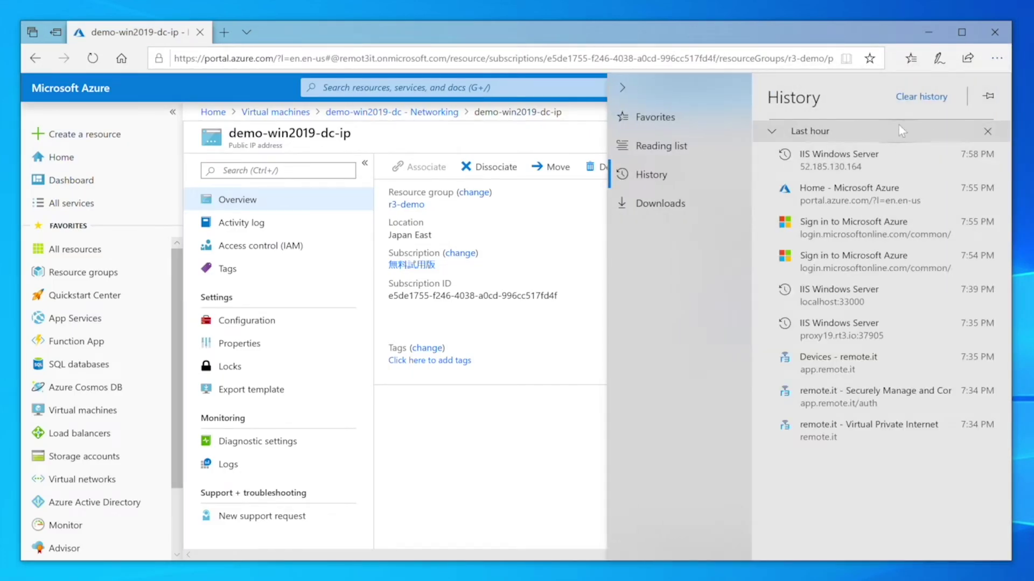
left_click(915, 95)
left_click(820, 381)
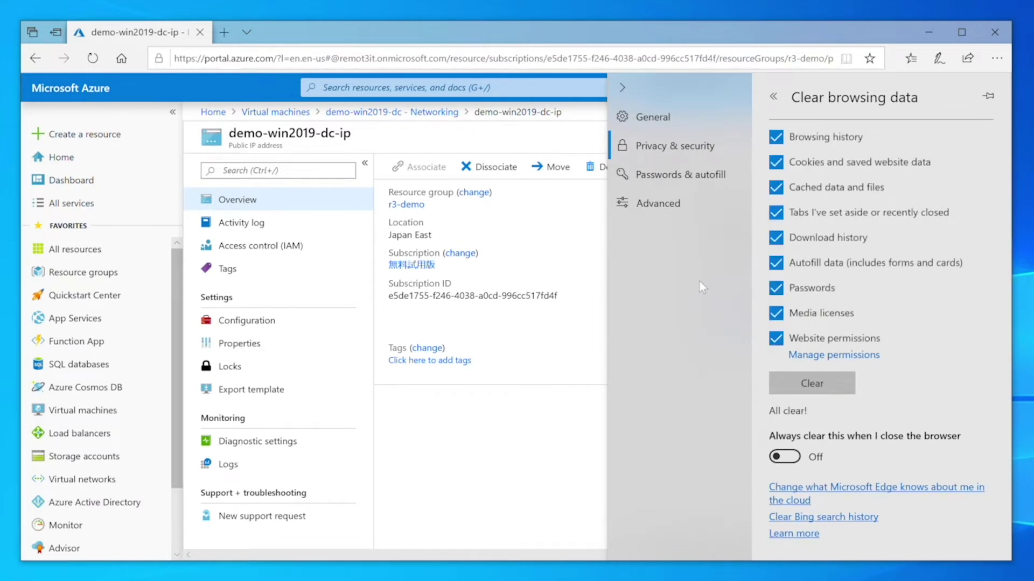
left_click(582, 411)
Load 52.185.130.164 in a new tab, which now fails to reach the page.
left_click(225, 37)
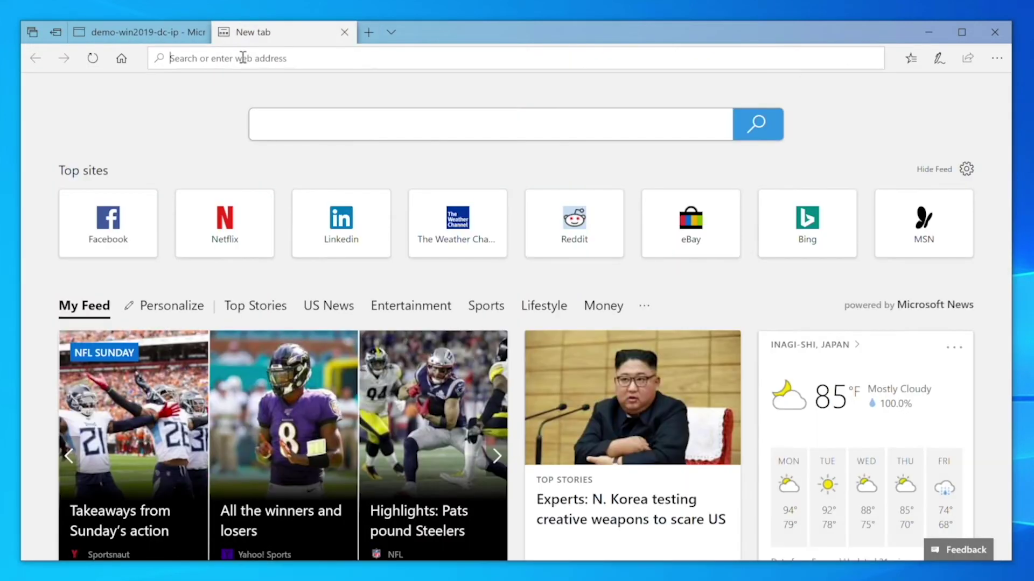
right_click(245, 60)
left_click(243, 73)
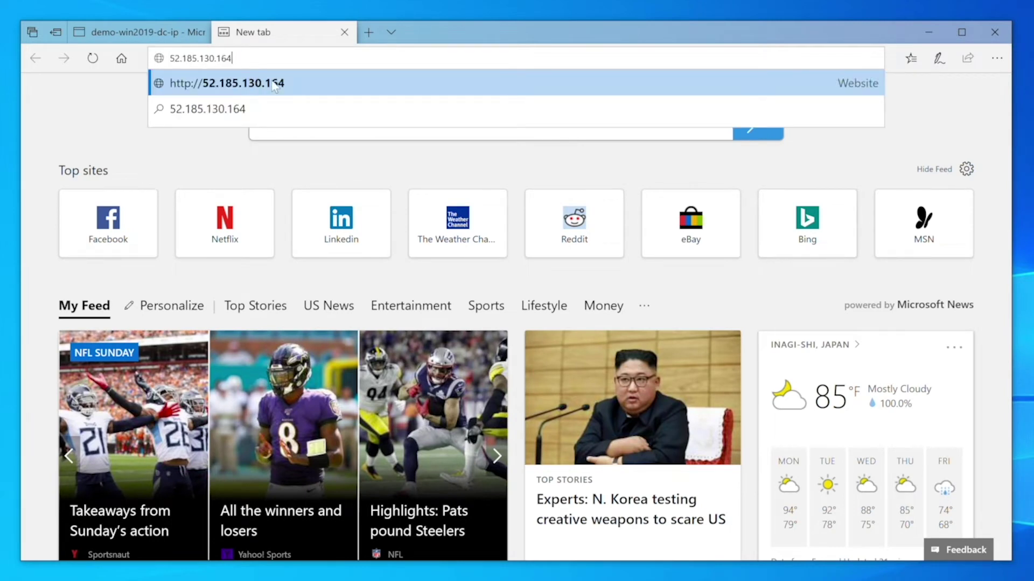
key("Return")
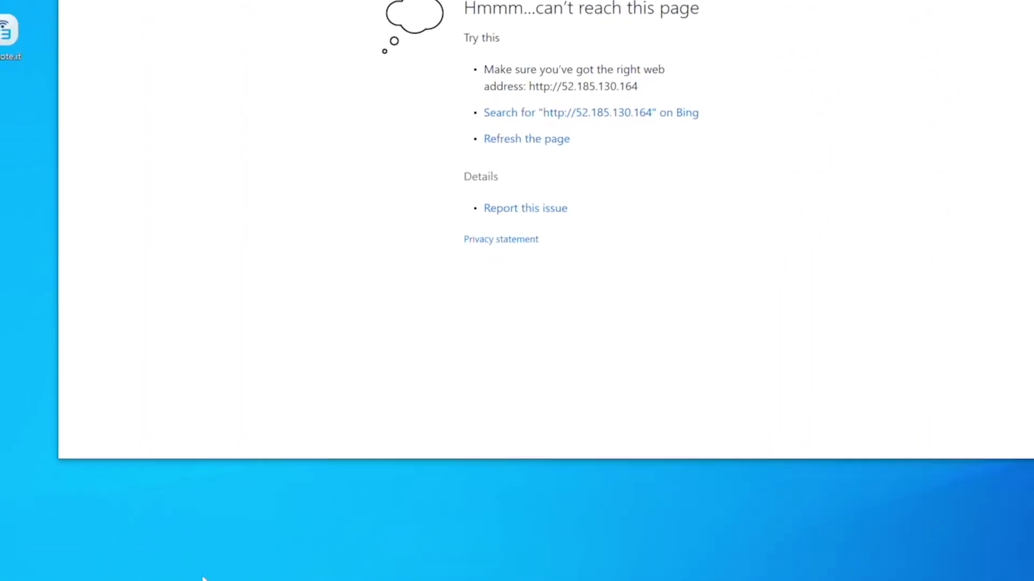
Launch mstsc and try connecting directly to 52.185.130.164, which fails.
left_click(231, 560)
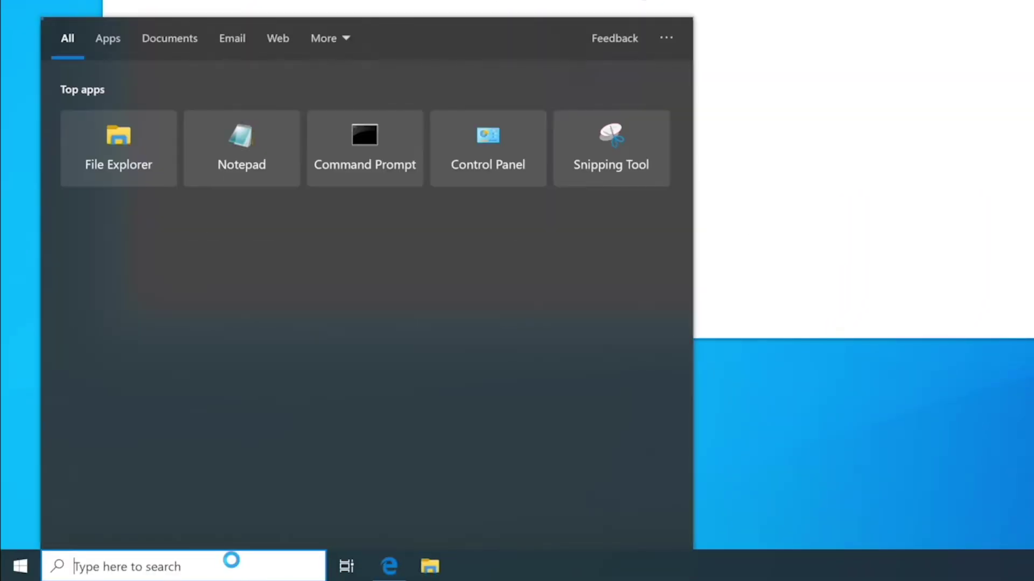
type("mstsc")
key("Return")
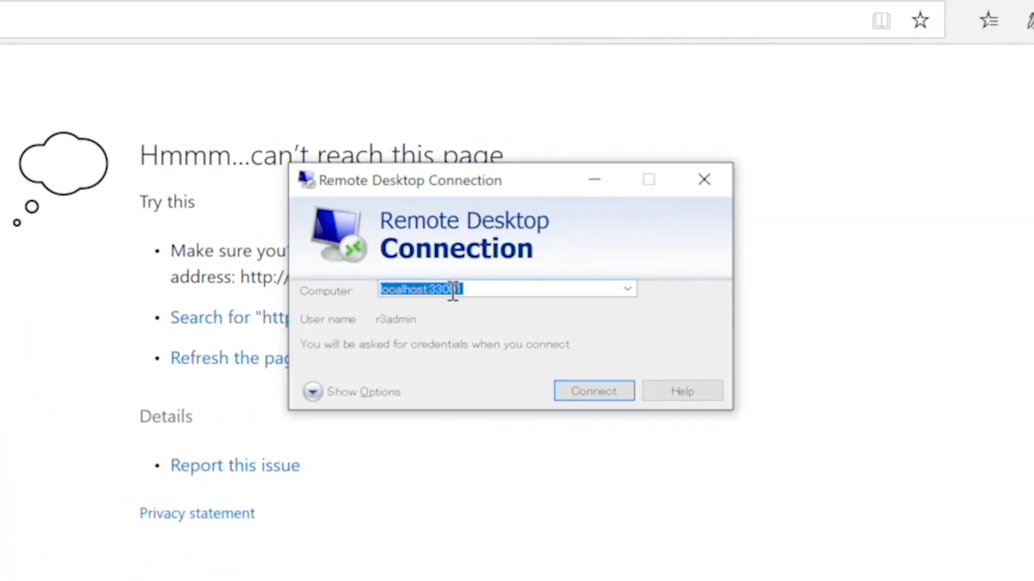
right_click(453, 292)
left_click(493, 373)
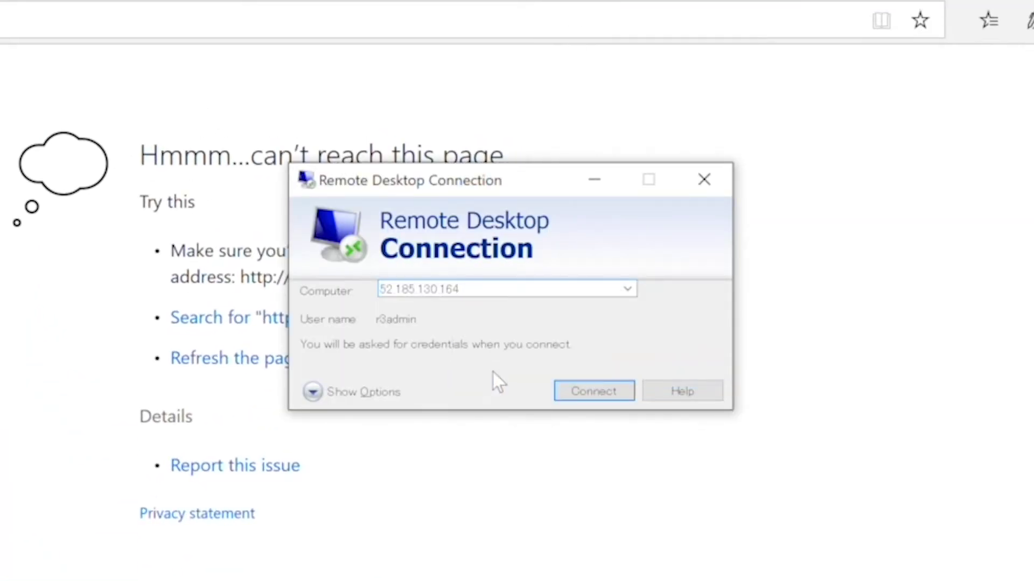
left_click(583, 390)
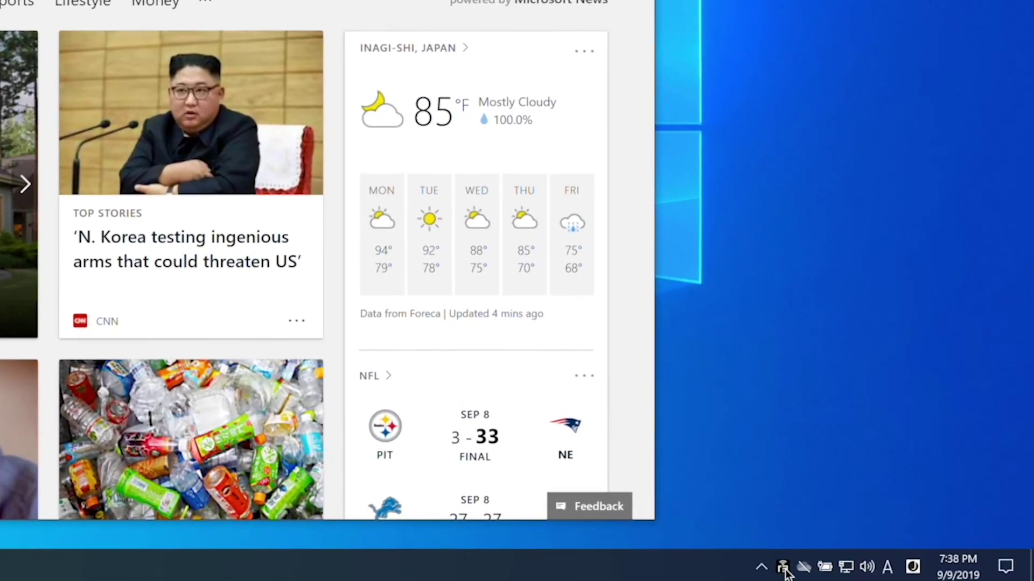
Connect demo_AZURE_win2019's WEB_80 (localhost:33000) and RDP_3389 (localhost:33001) services, and copy WEB_80's address.
left_click(783, 568)
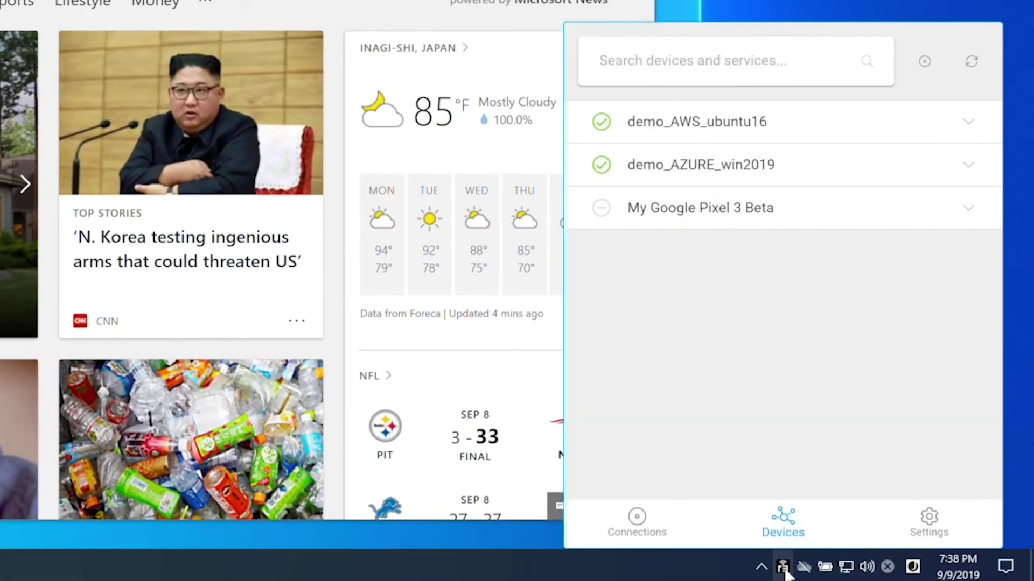
left_click(767, 167)
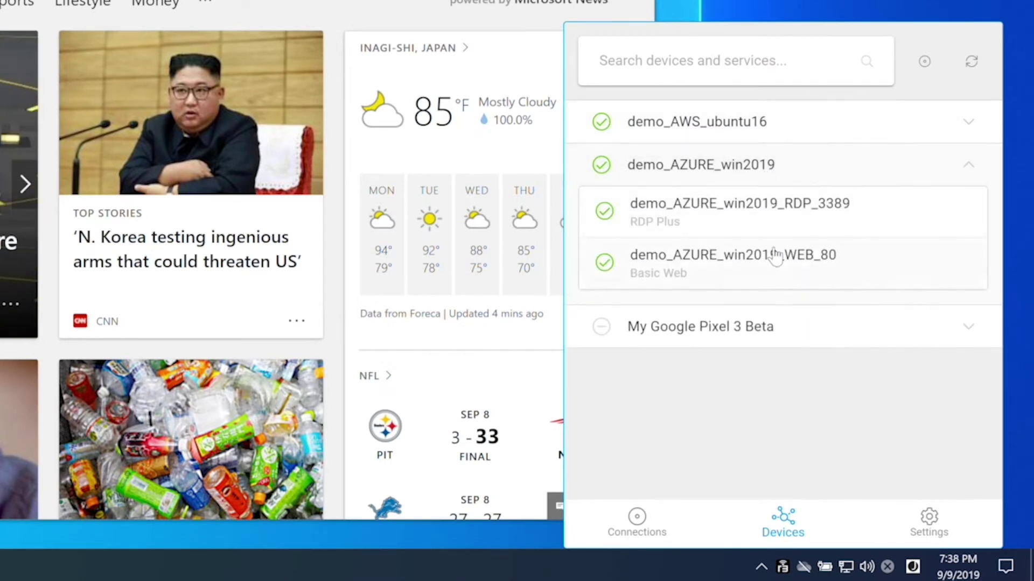
left_click(775, 257)
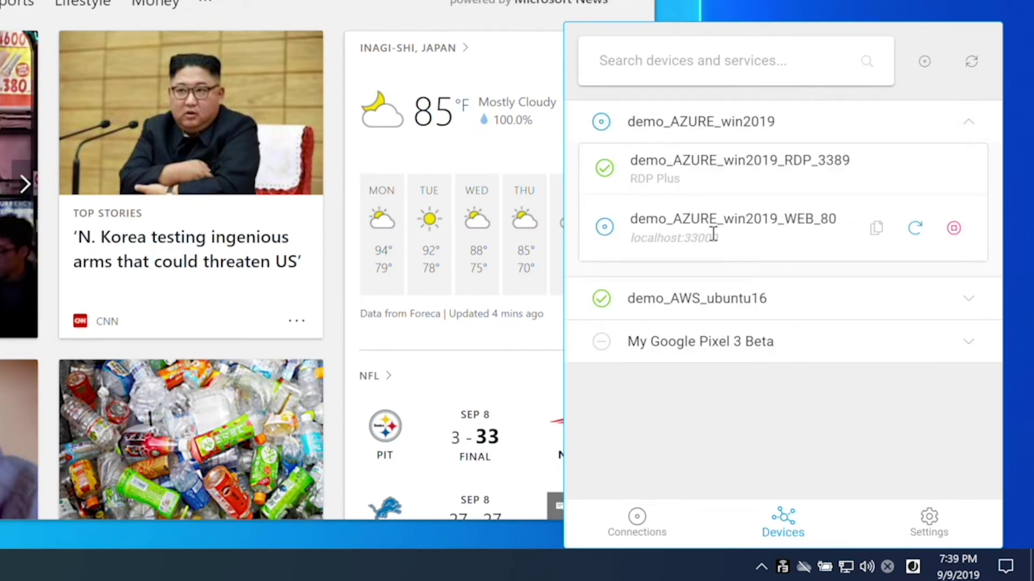
left_click(770, 174)
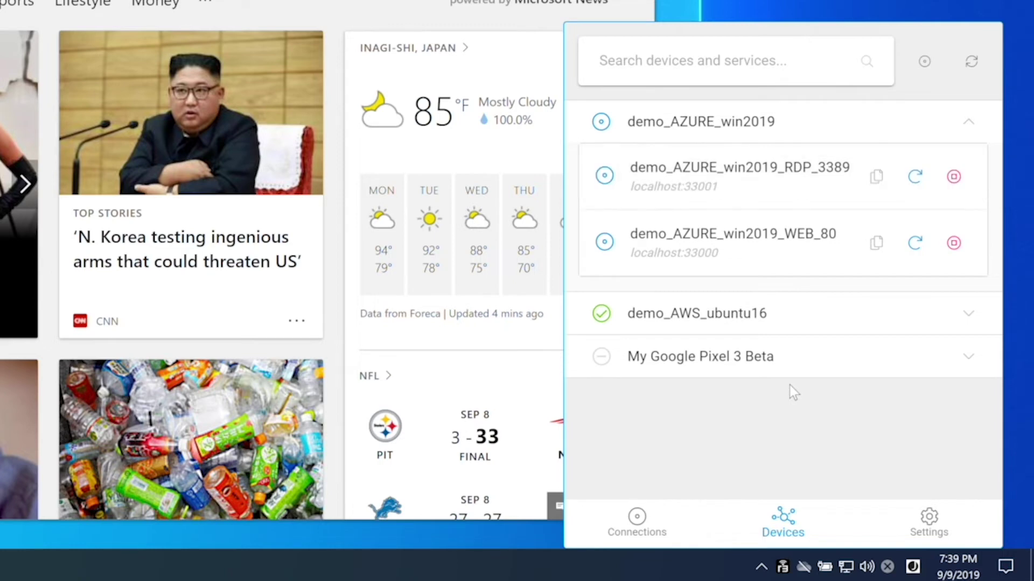
left_click(637, 523)
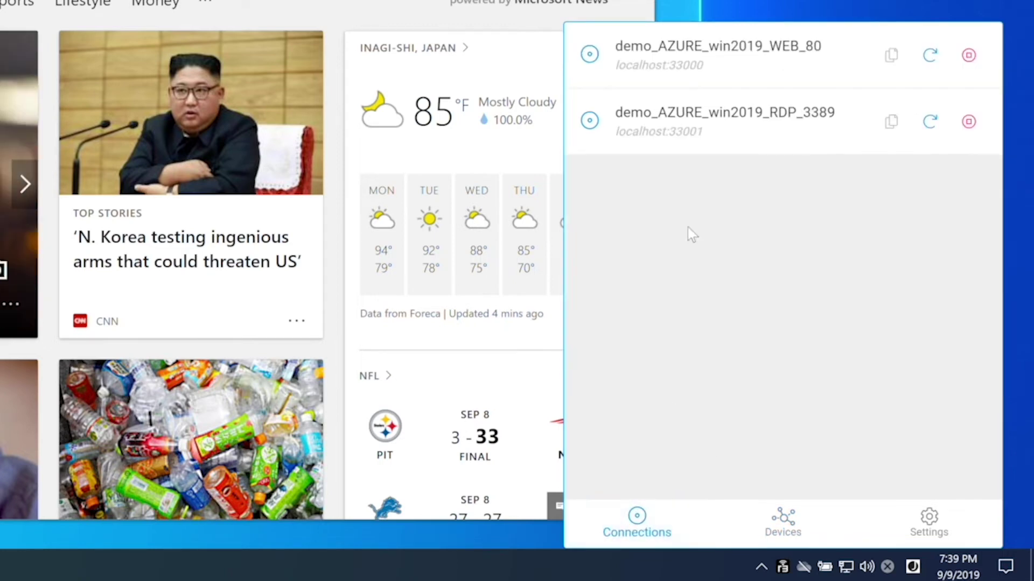
left_click(892, 59)
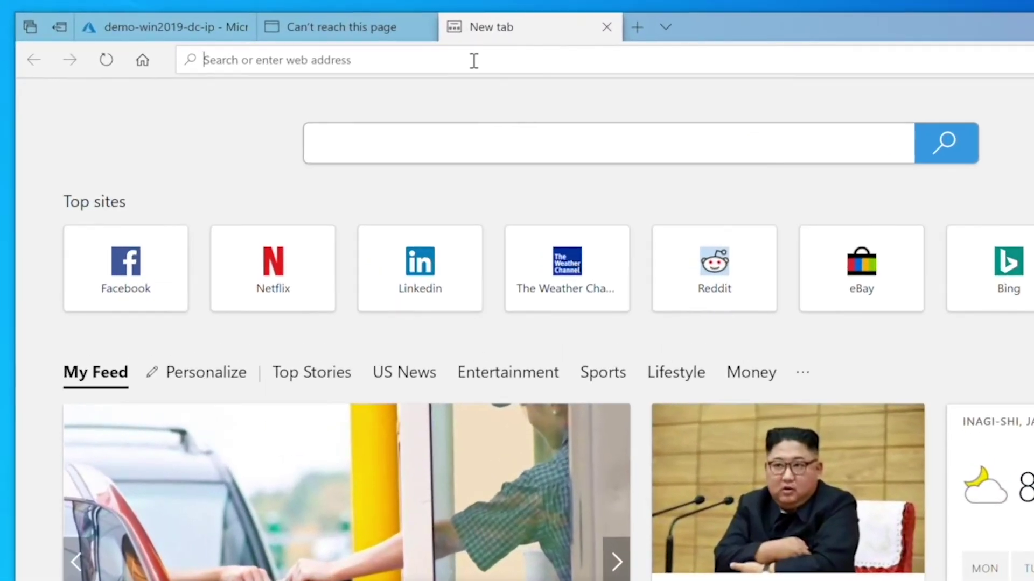
Load localhost:33000 in Edge to show the IIS welcome page through the tunnel.
right_click(473, 63)
left_click(466, 82)
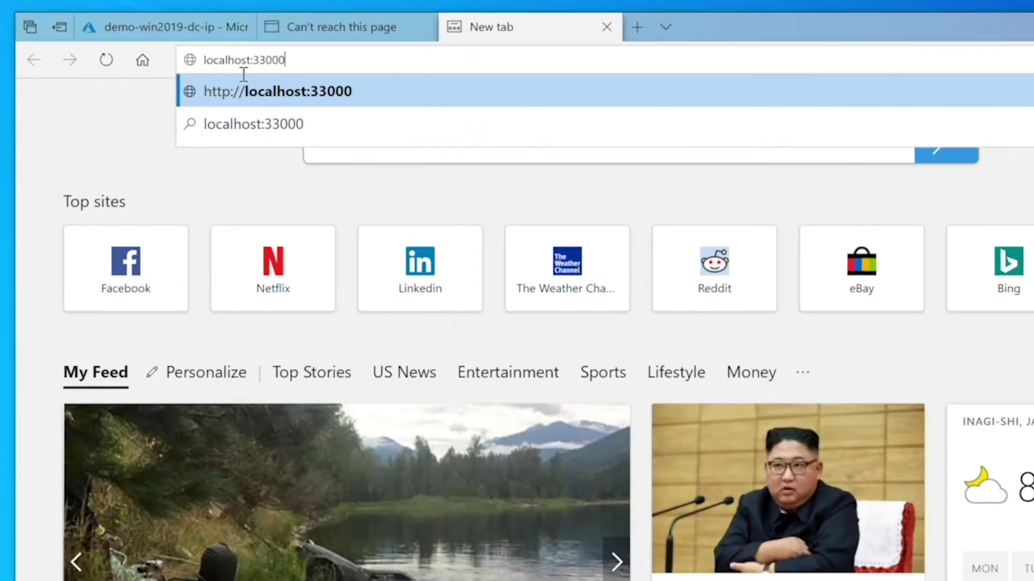
left_click(367, 91)
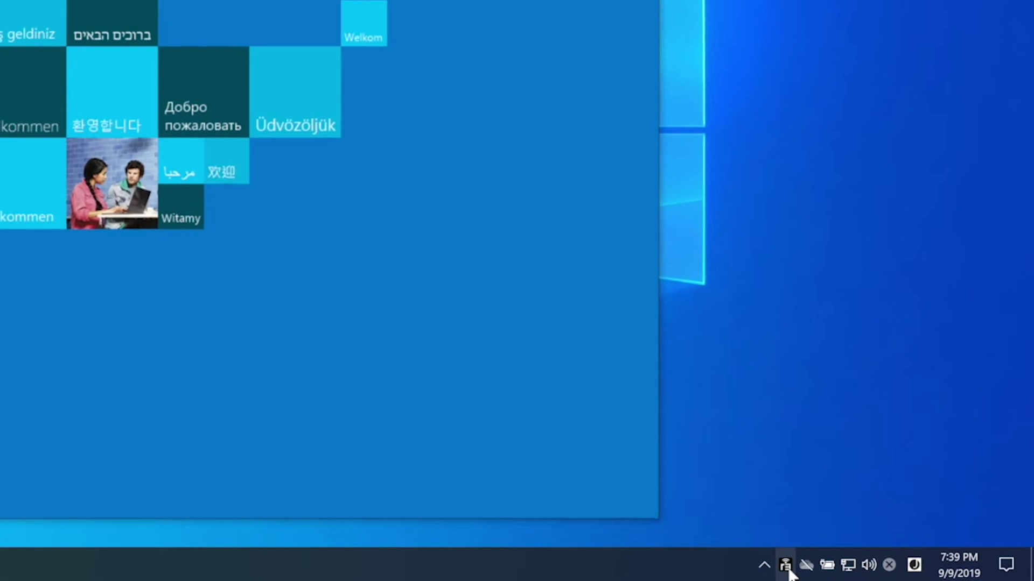
left_click(836, 568)
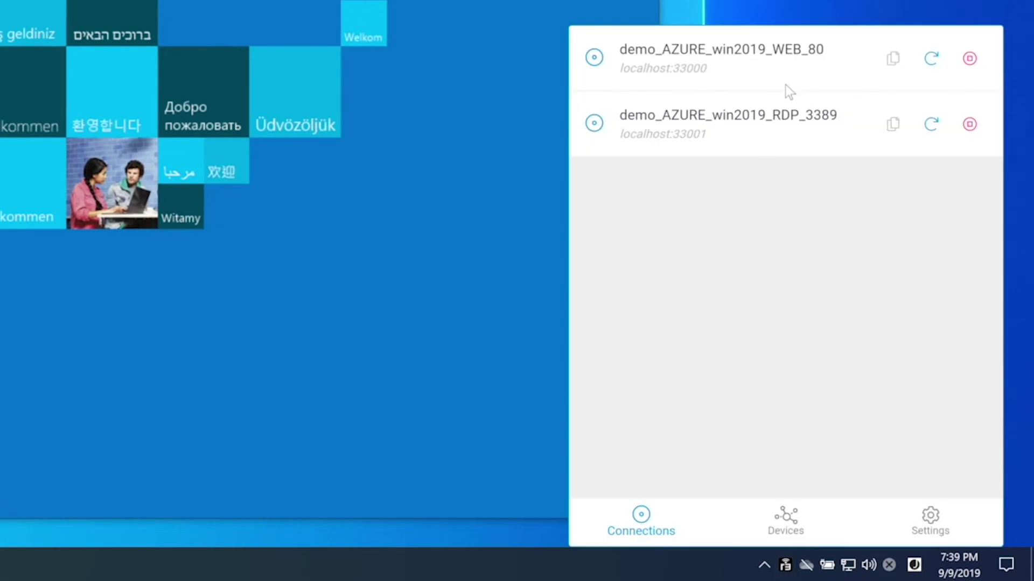
Remote-desktop to localhost:33001 as r3admin using RDP_3389's copied address, accepting the certificate warning.
left_click(891, 123)
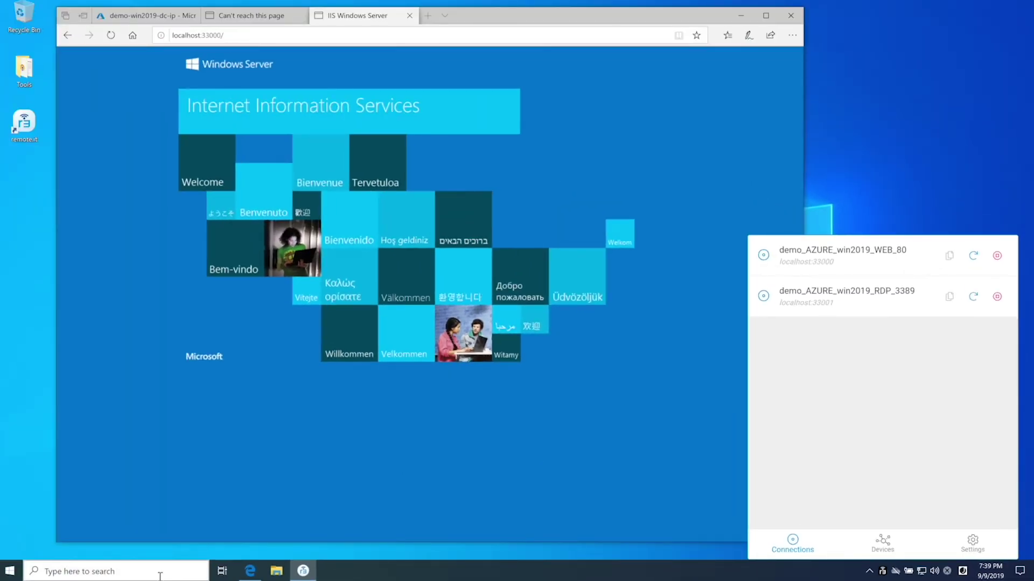
left_click(150, 572)
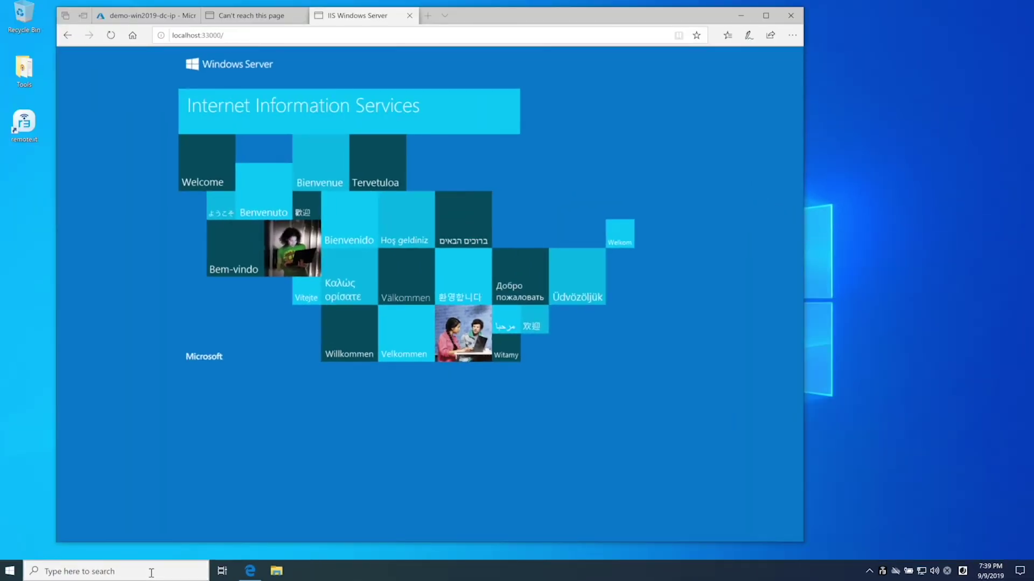
type("mstsc")
key("Return")
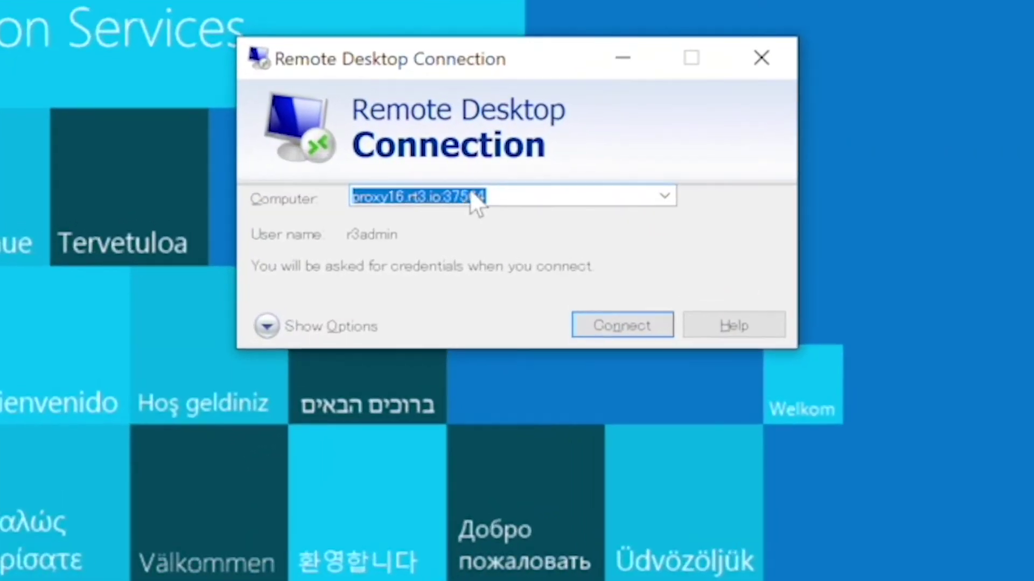
right_click(498, 169)
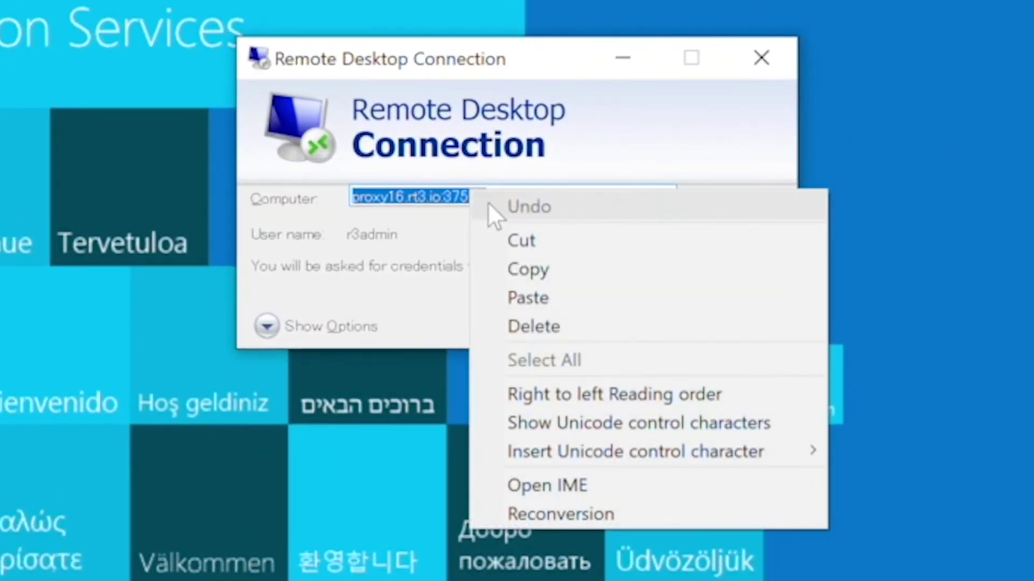
left_click(526, 296)
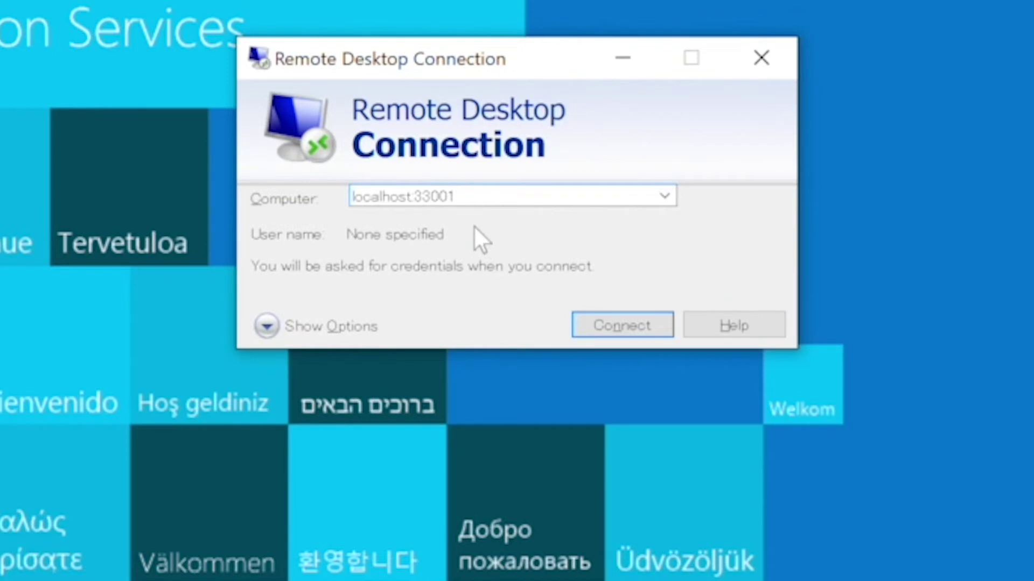
left_click(639, 331)
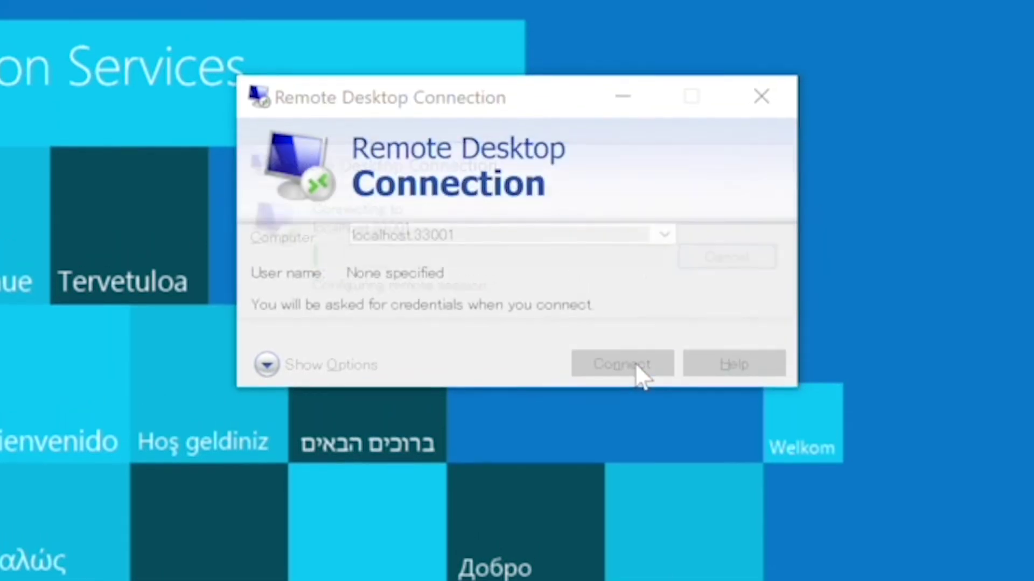
type("r3")
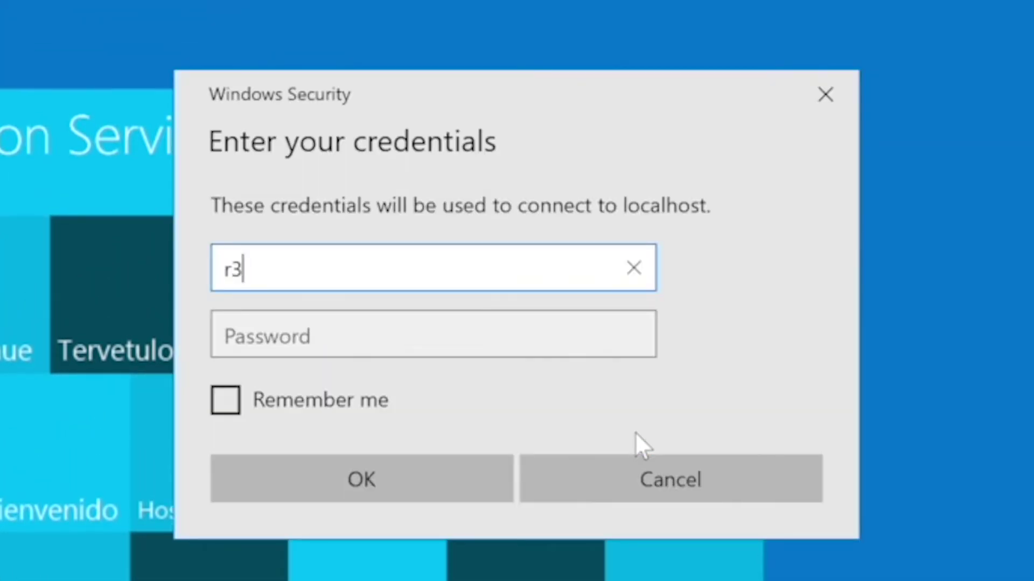
type("admin")
key("Tab")
type("••••••••")
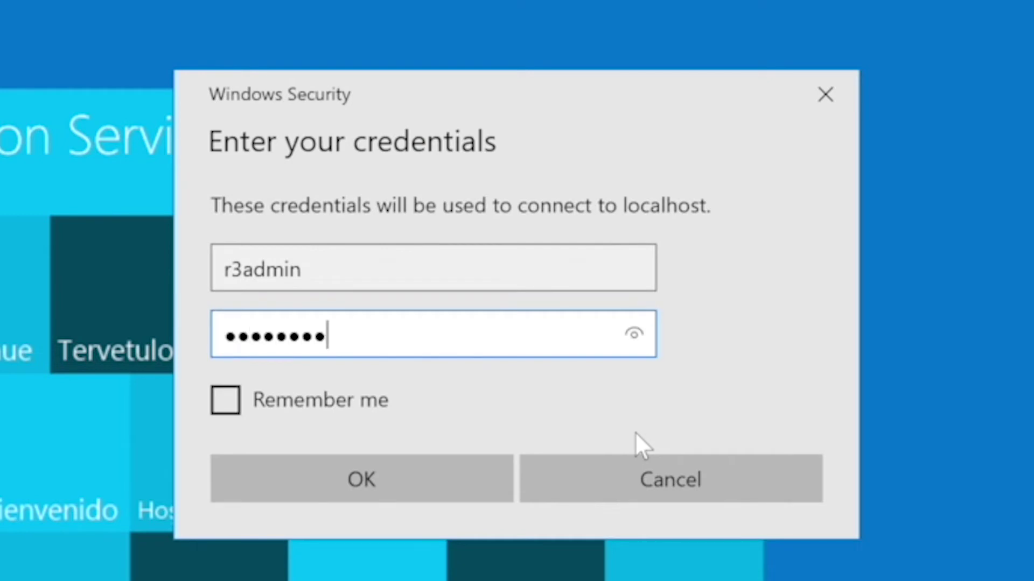
type("••••••••")
key("Return")
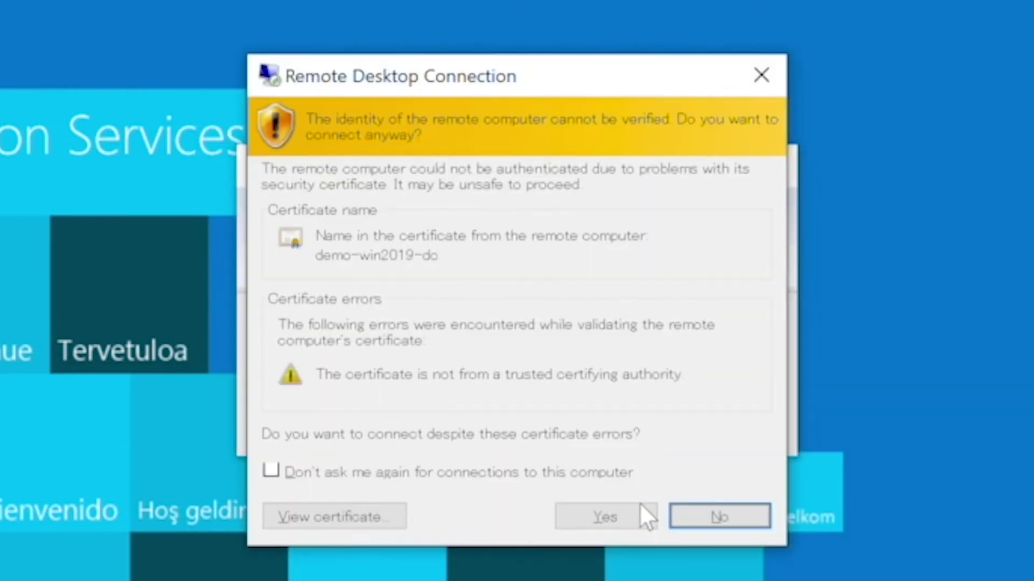
left_click(638, 509)
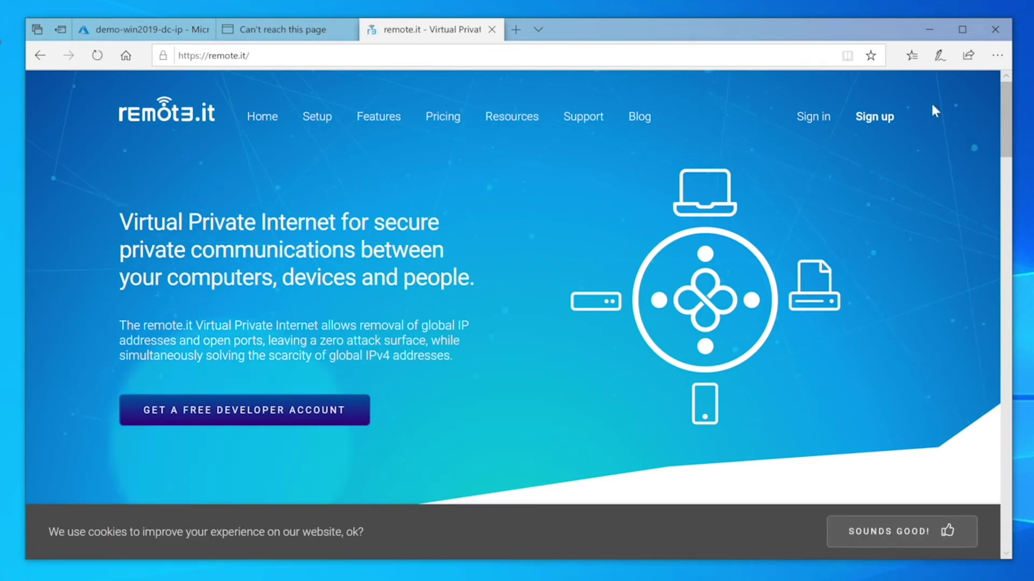
Sign in to remote.it with the account email and password, and let Edge save the password.
left_click(813, 117)
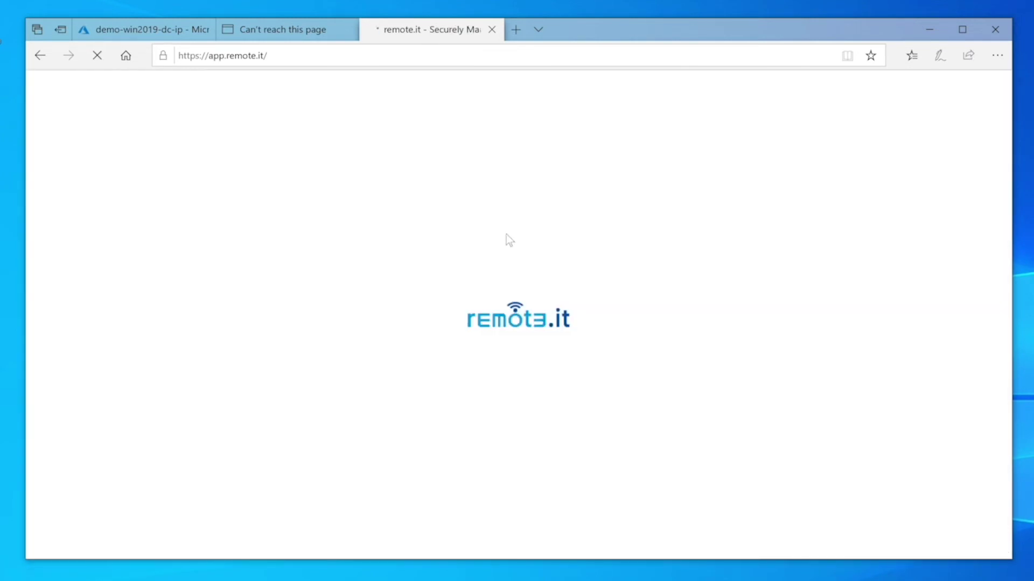
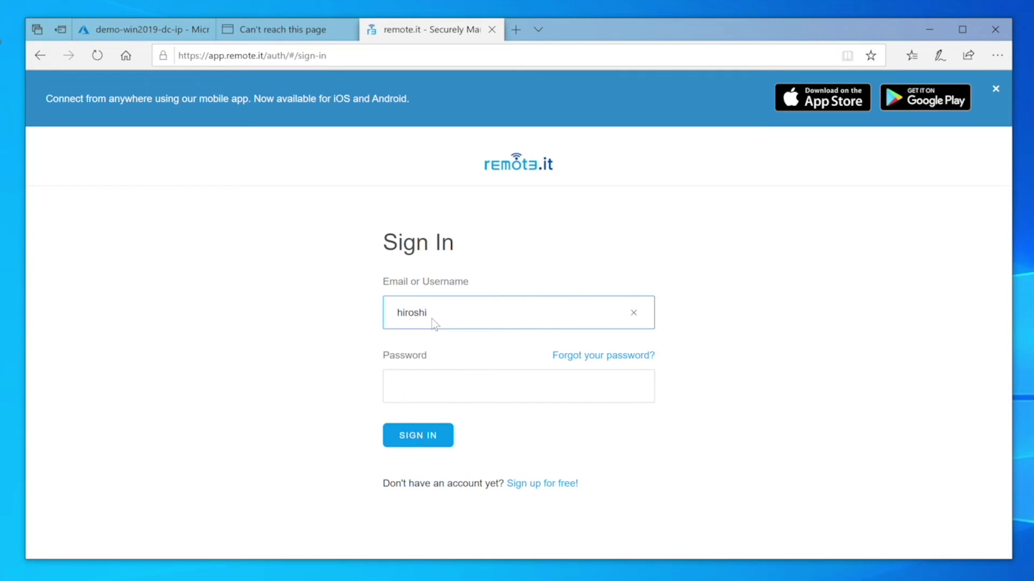
key("Tab")
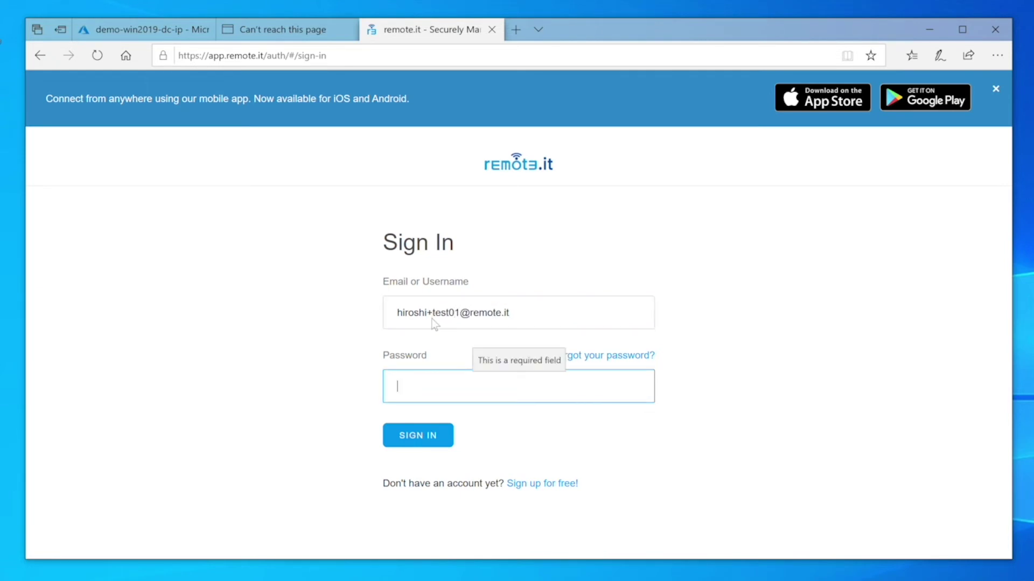
type("••••••••")
left_click(420, 434)
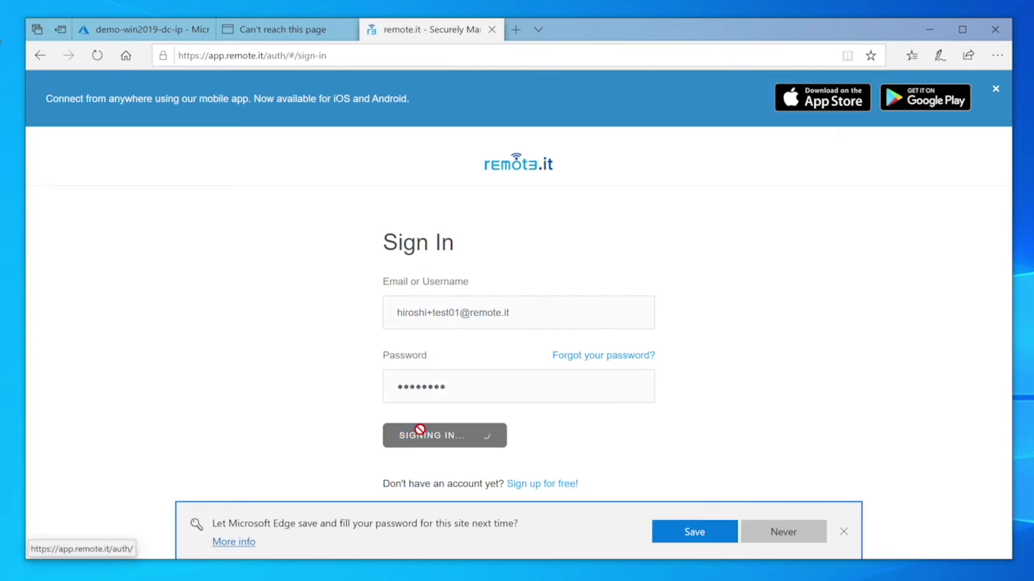
left_click(714, 530)
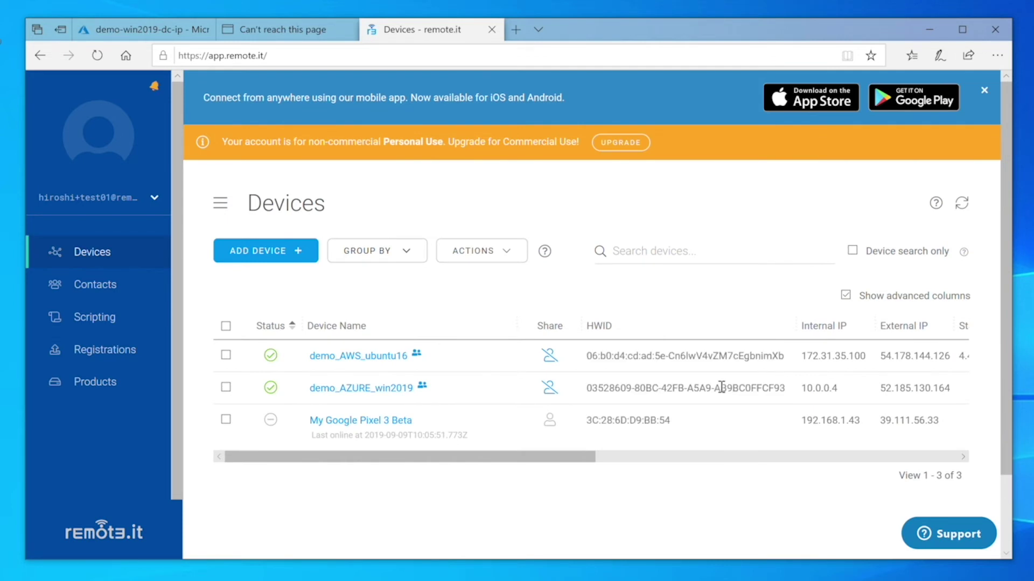
Open demo_AZURE_win2019's WEB_80 service through the proxy to load the IIS welcome page.
left_click(367, 389)
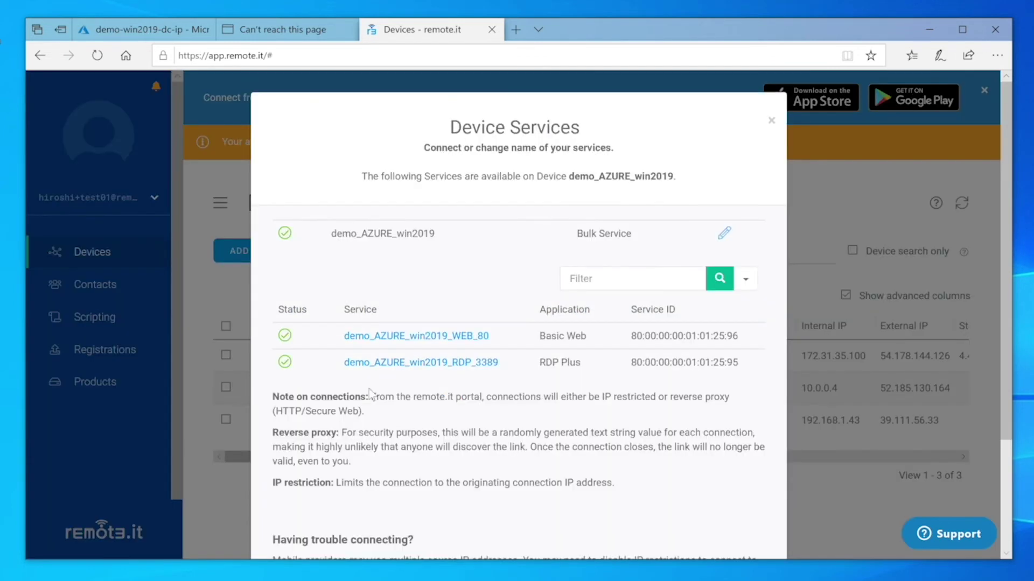
left_click(452, 340)
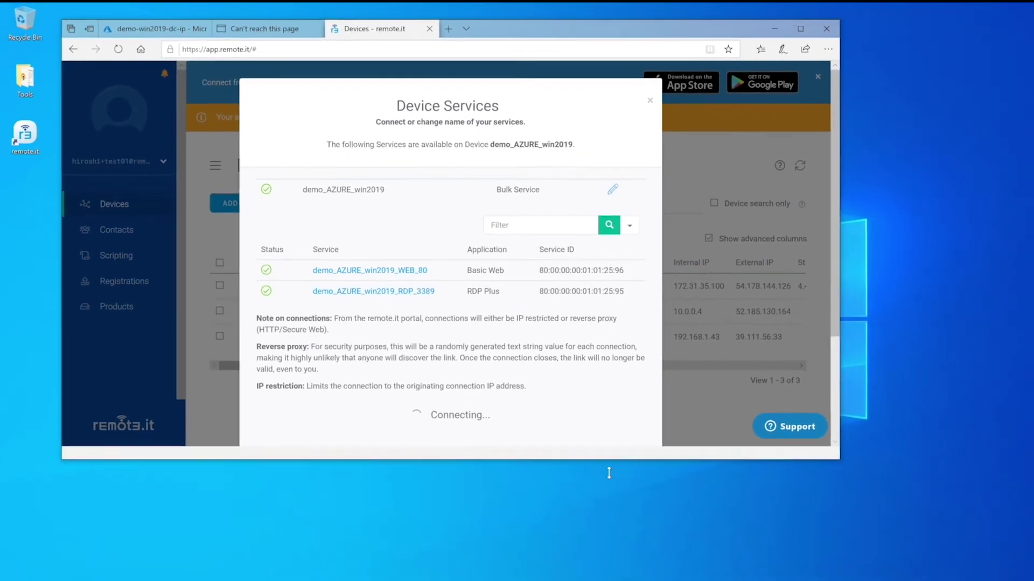
left_click_drag(609, 473, 595, 558)
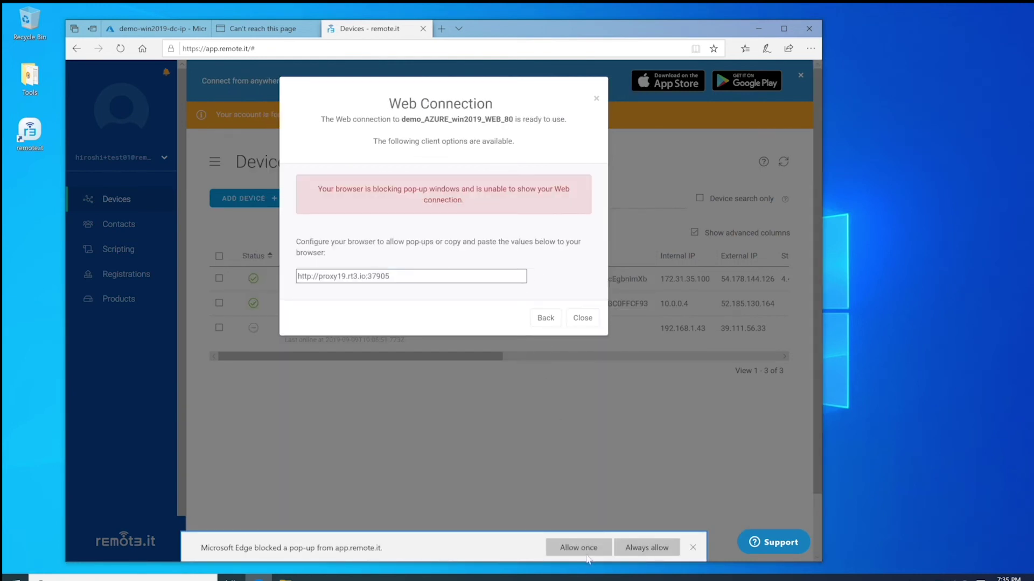
left_click(642, 547)
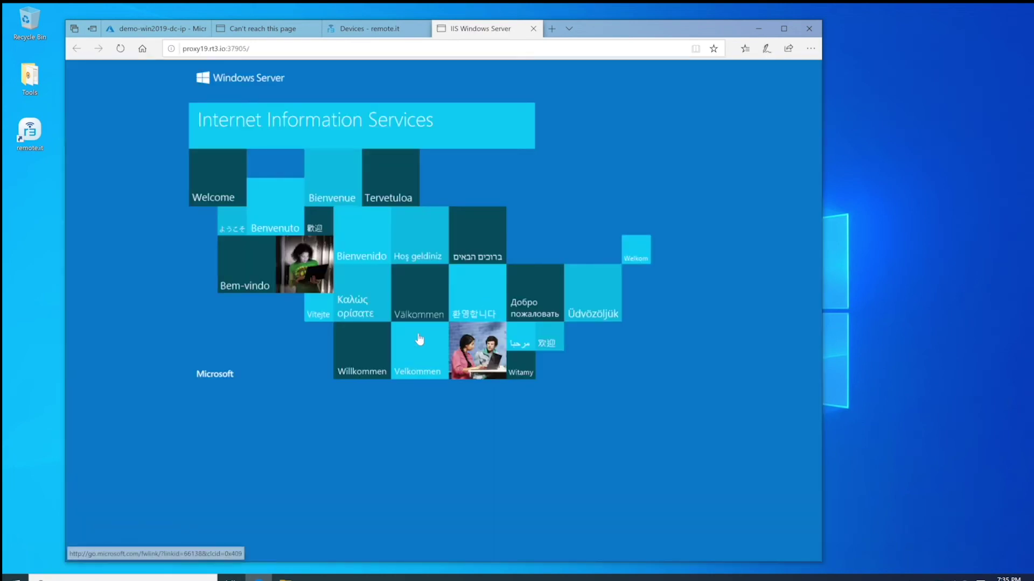
left_click(387, 30)
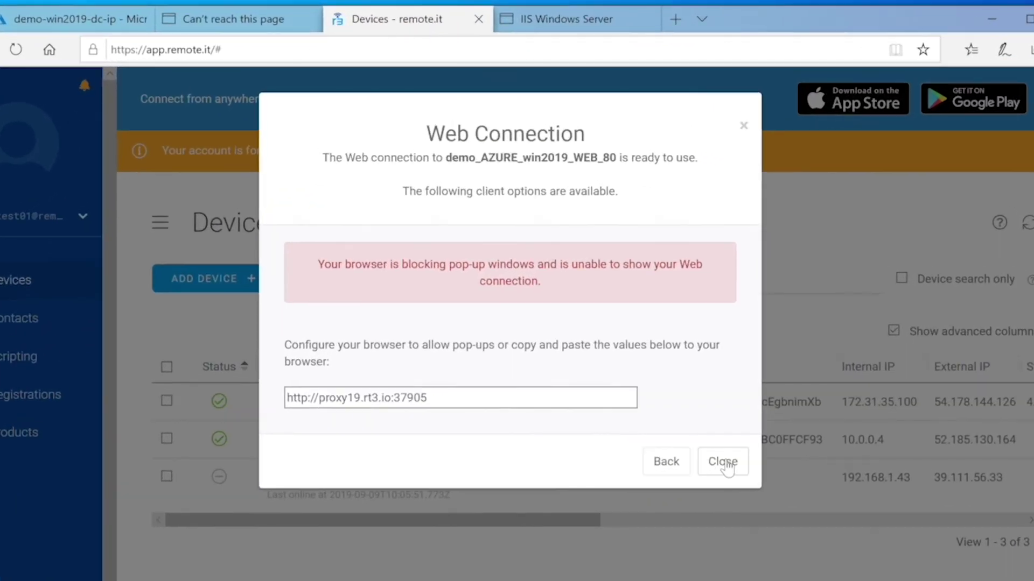
left_click(672, 409)
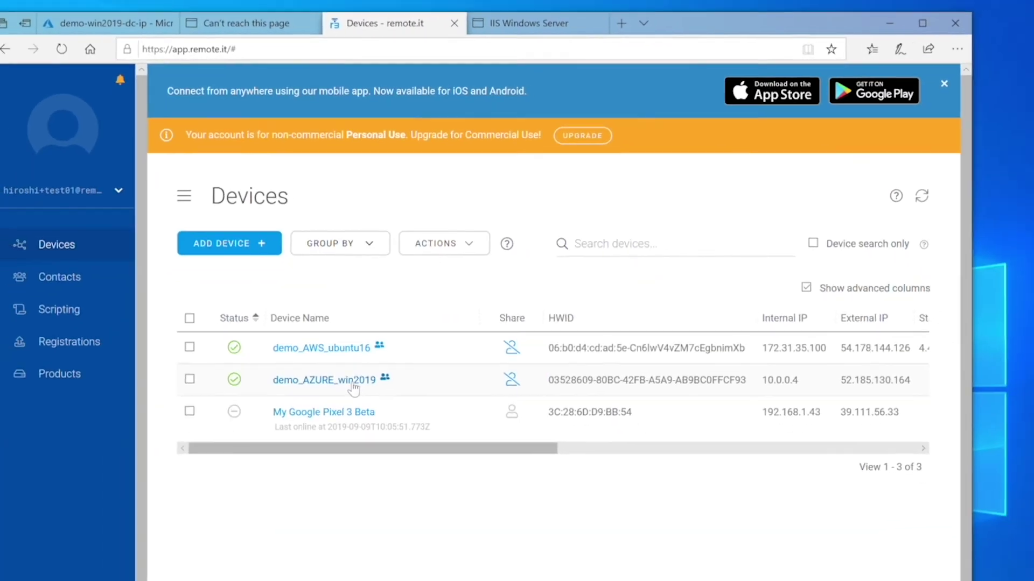
Connect to demo_AZURE_win2019's RDP_3389, copy proxy16.rt3.io:37564, and launch Remote Desktop Connection.
left_click(353, 389)
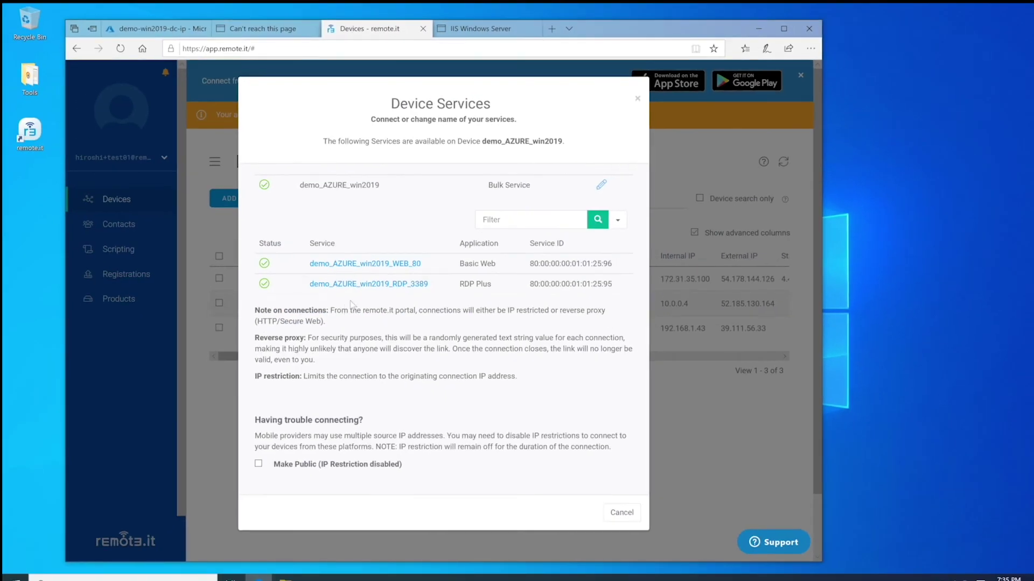
left_click(395, 286)
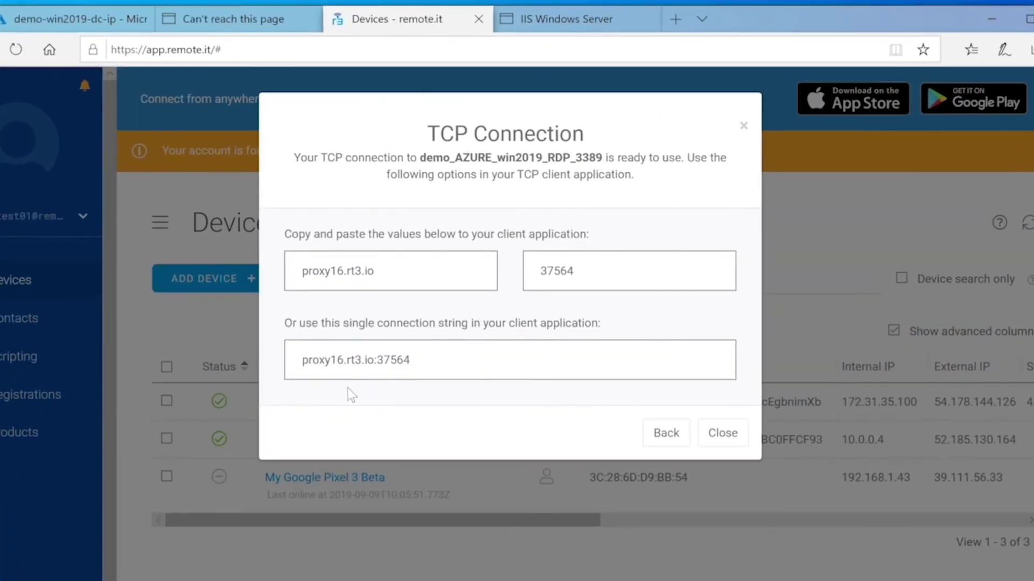
left_click(348, 359)
key("ctrl+a")
key("ctrl+c")
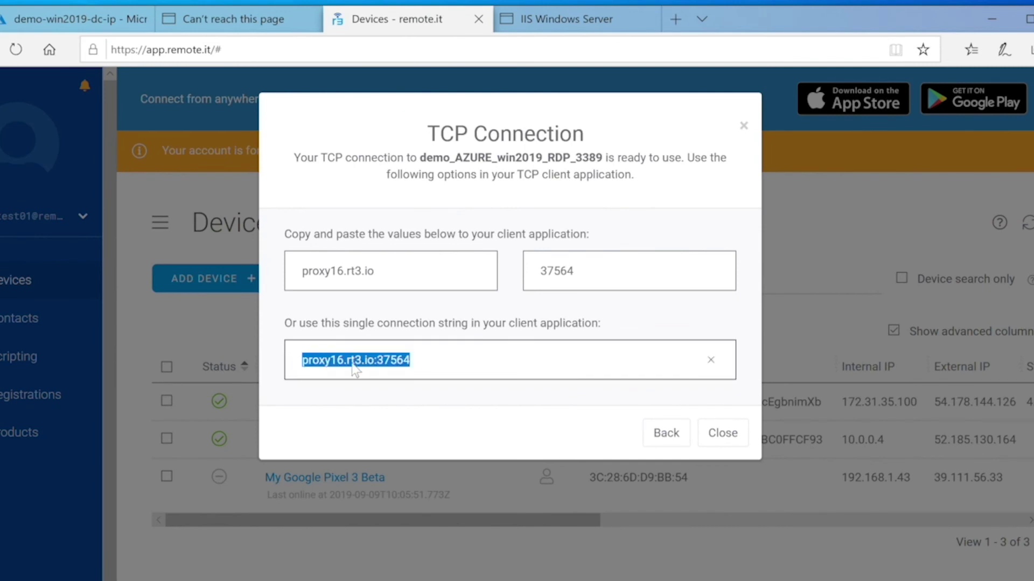
right_click(353, 365)
left_click(374, 382)
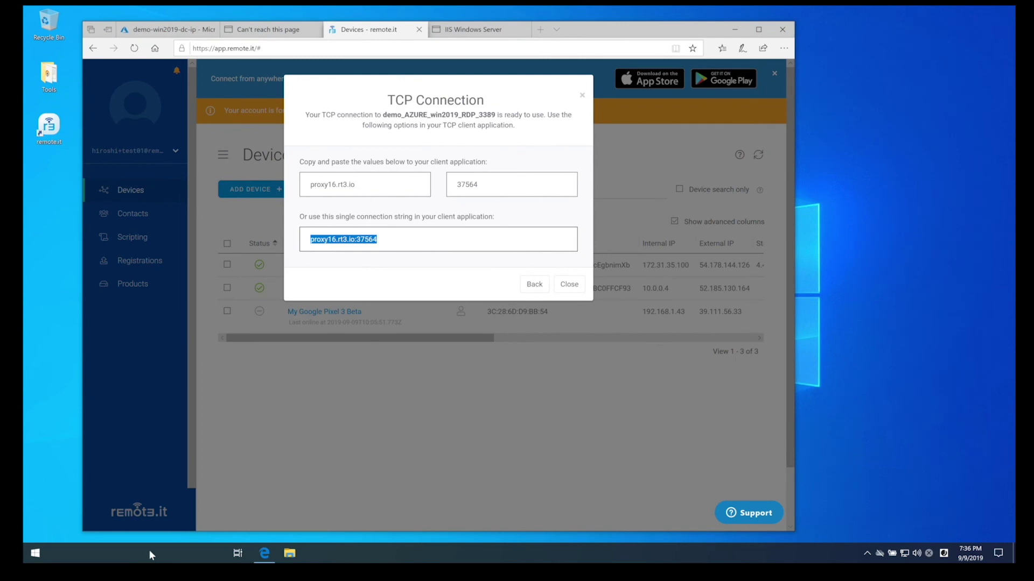
left_click(149, 550)
type("mstsc")
key("Return")
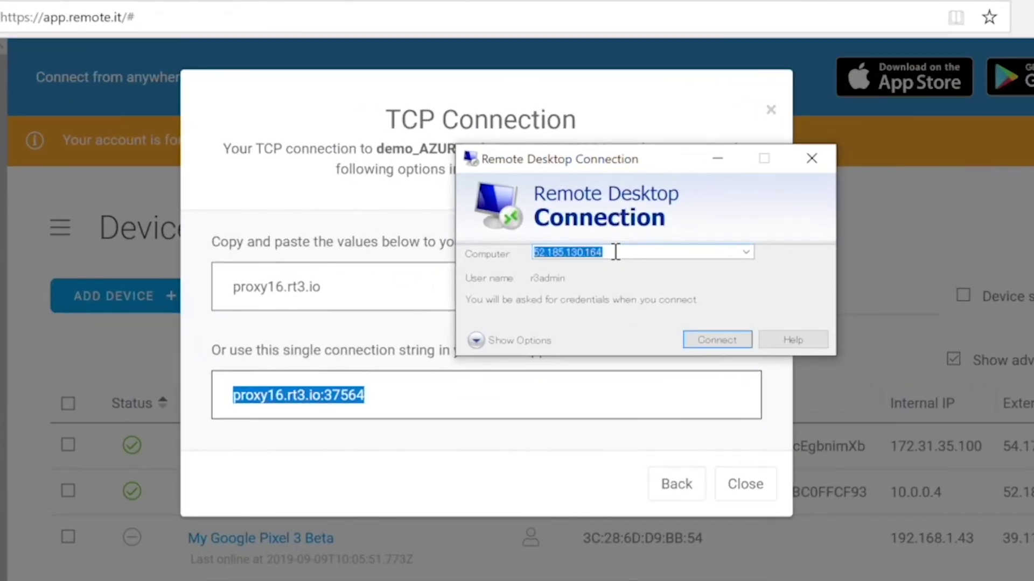
Remote into proxy16.rt3.io:37564 with the admin credentials, accepting the certificate warning.
key("ctrl+v")
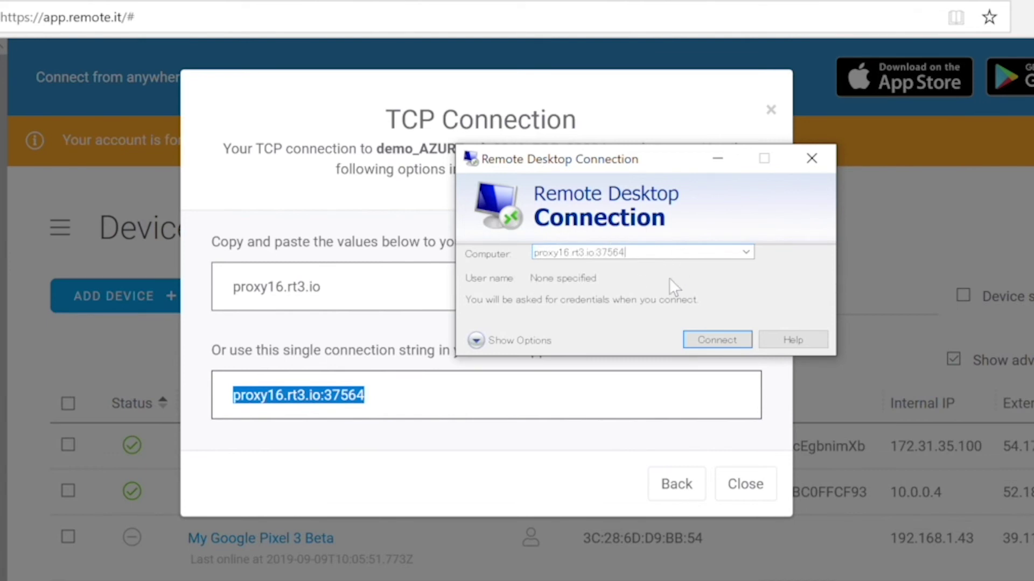
left_click(720, 338)
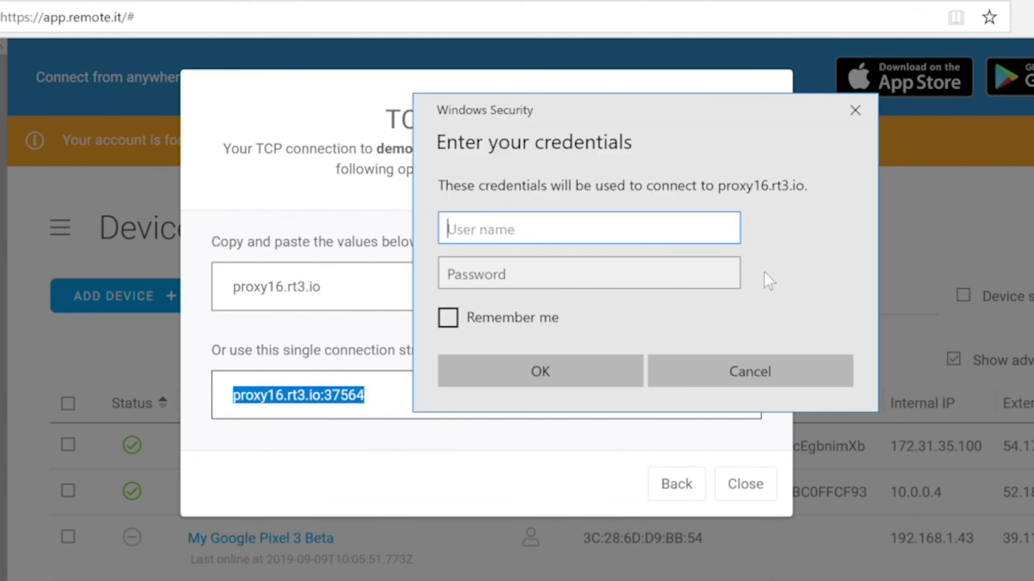
type("r3")
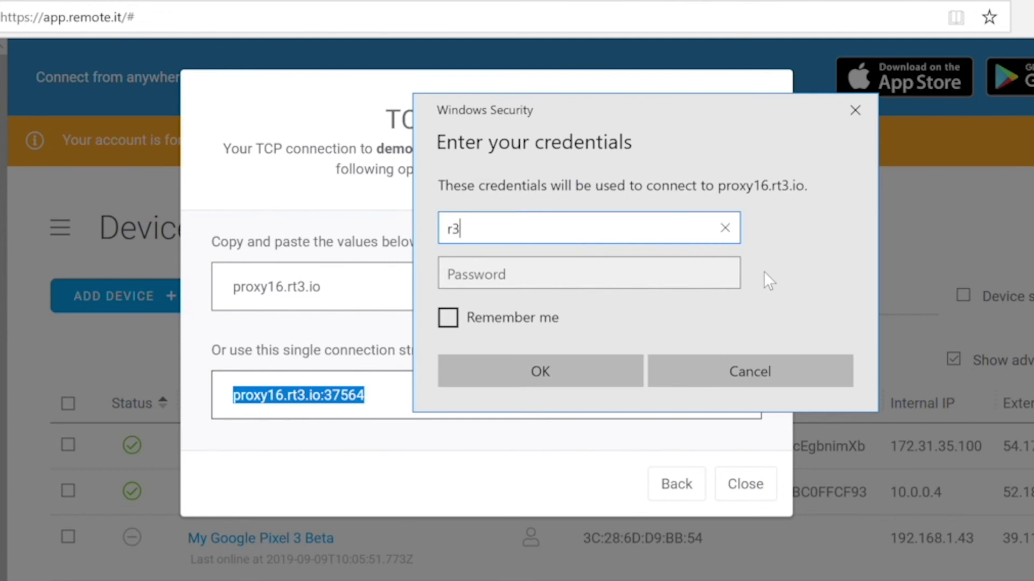
type("admin")
key("Tab")
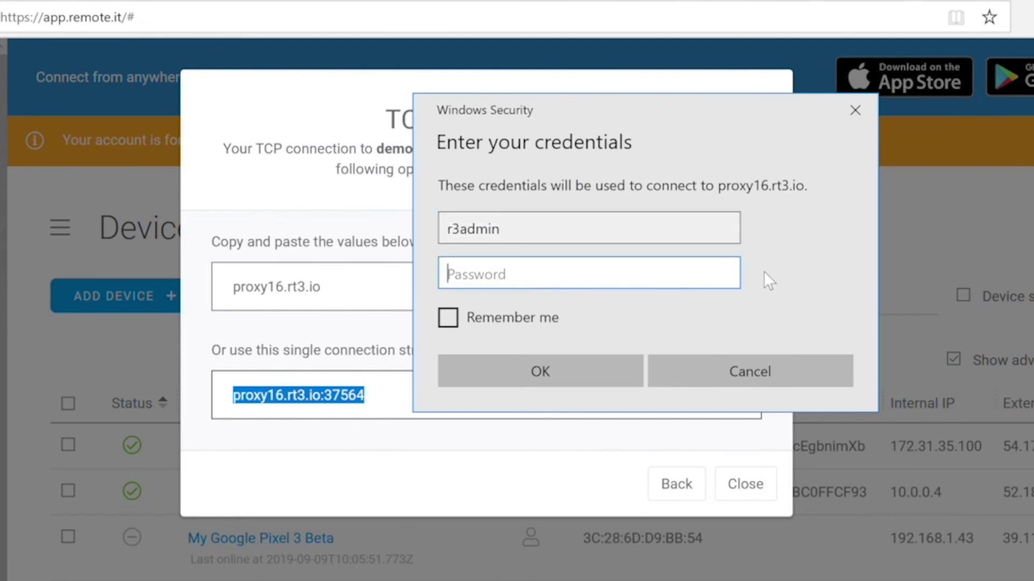
type("***************")
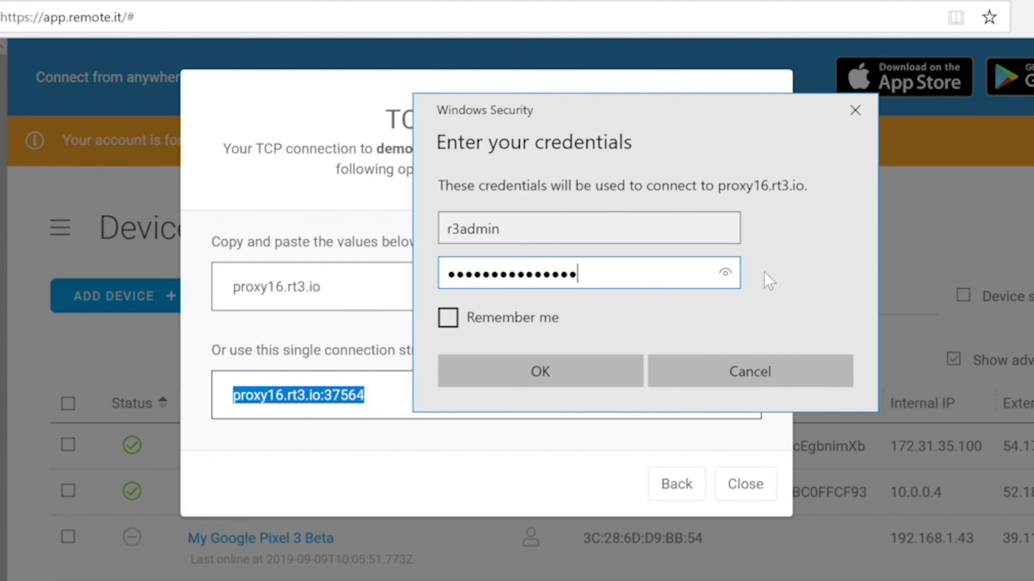
type("*")
left_click(573, 371)
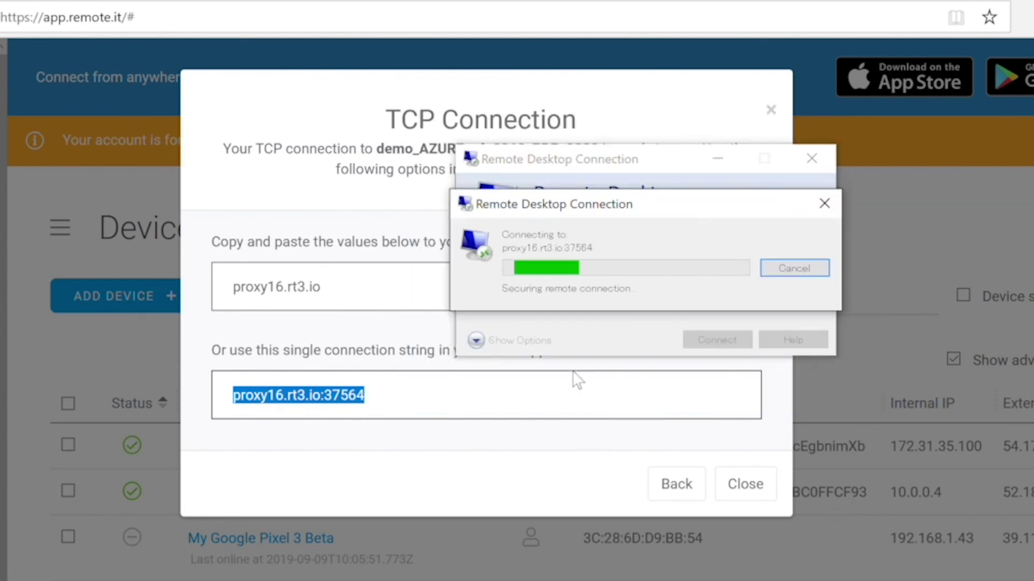
left_click(721, 396)
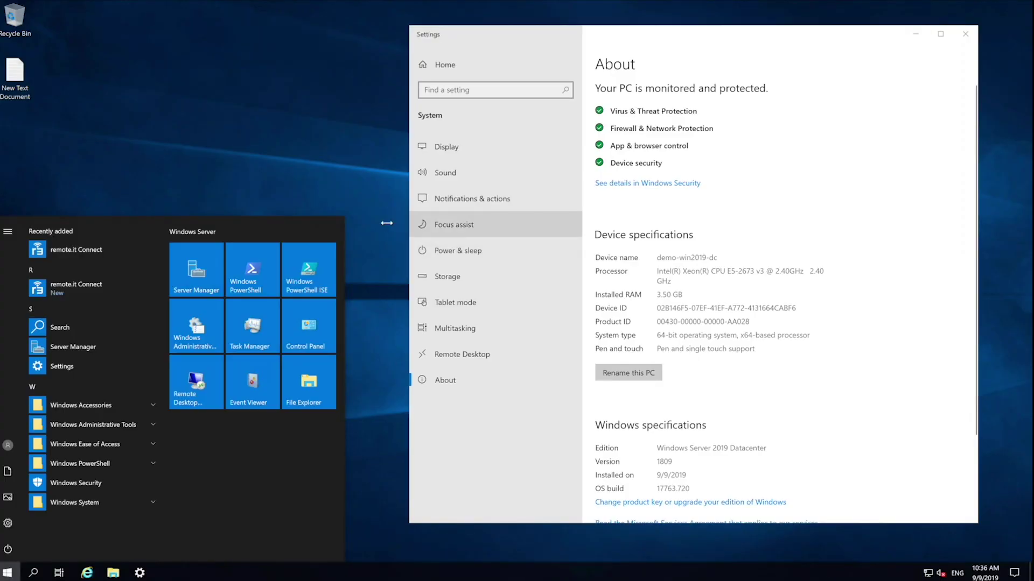
Dismiss the remote Start menu and open the desktop's New Text Document in Notepad.
left_click(387, 222)
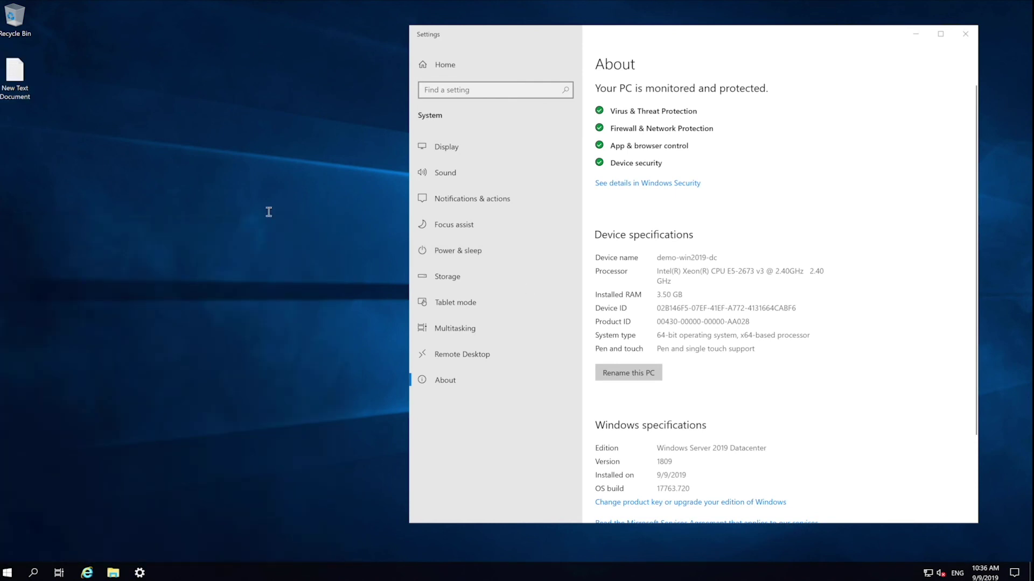
double_click(16, 77)
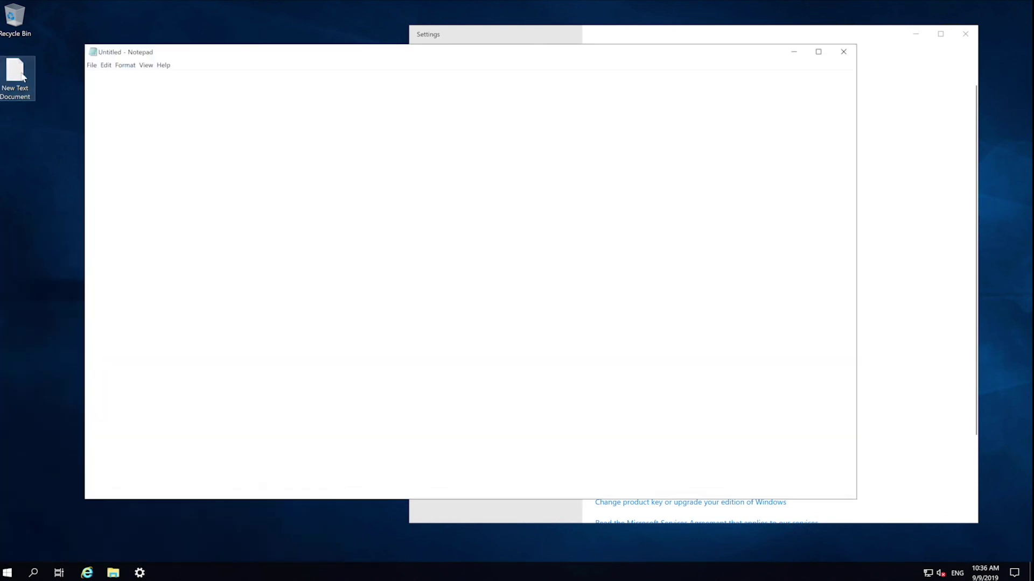